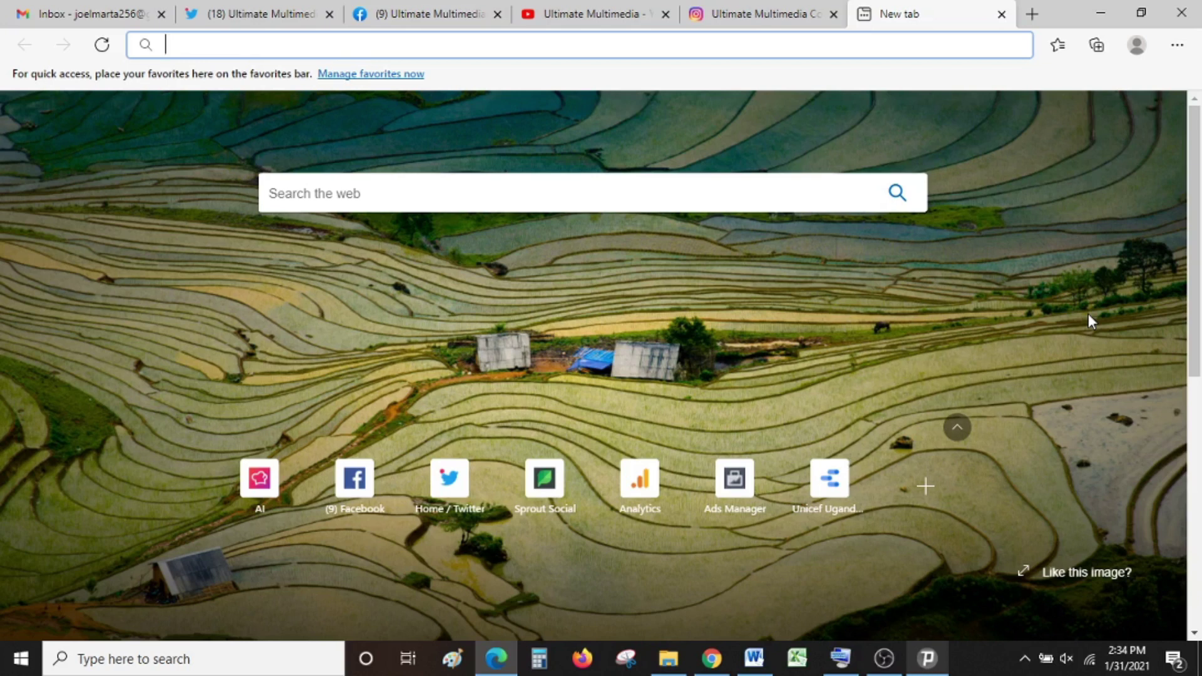
Step: Open the socialbakers.com home page in the new Edge tab
text(socialbakers.com)
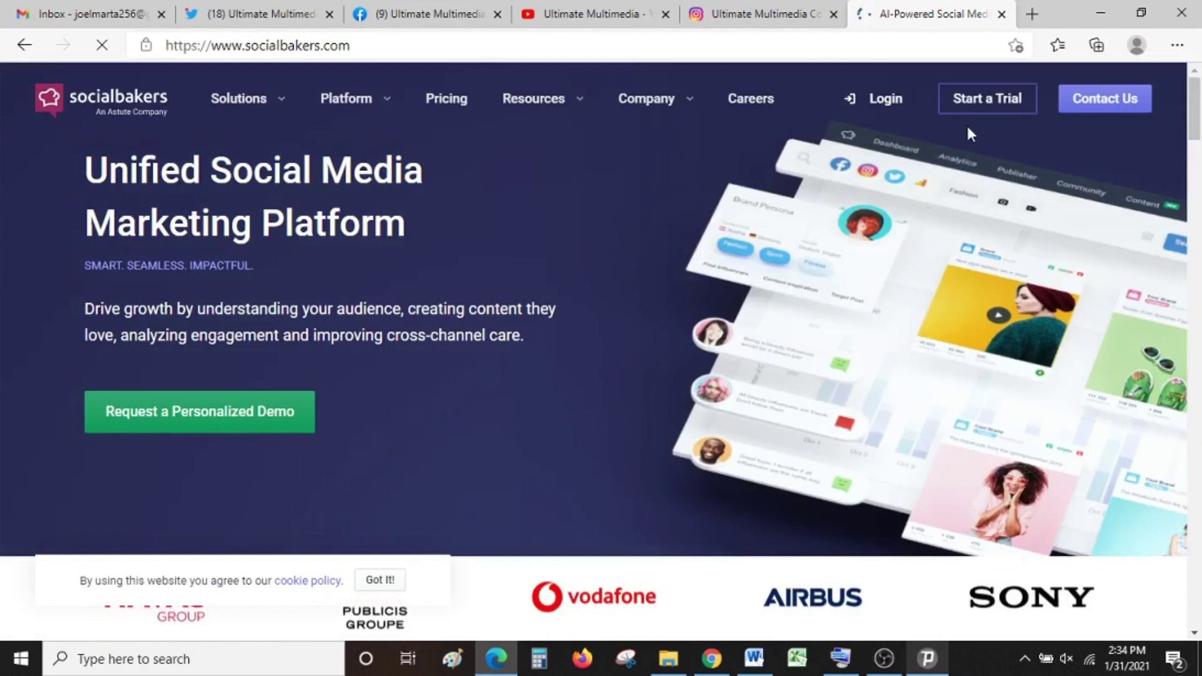
Step: Open the free trial sign-up form and enter the user's full name and company name
click(995, 110)
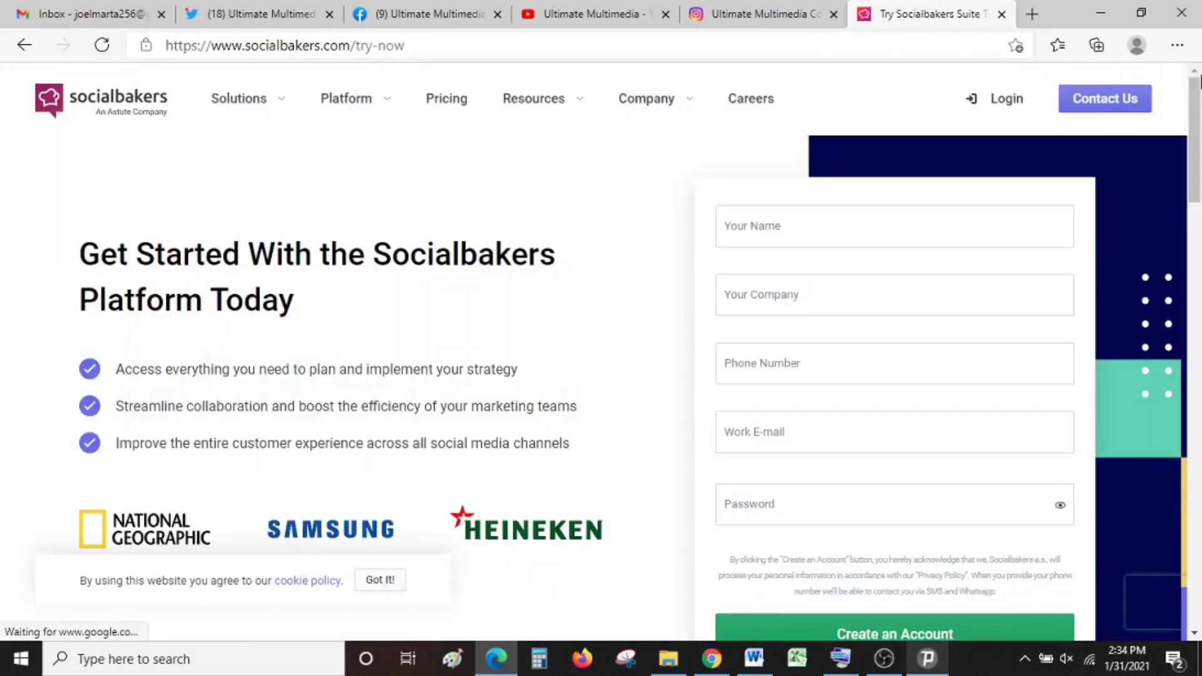
drag(1199, 102, 1199, 107)
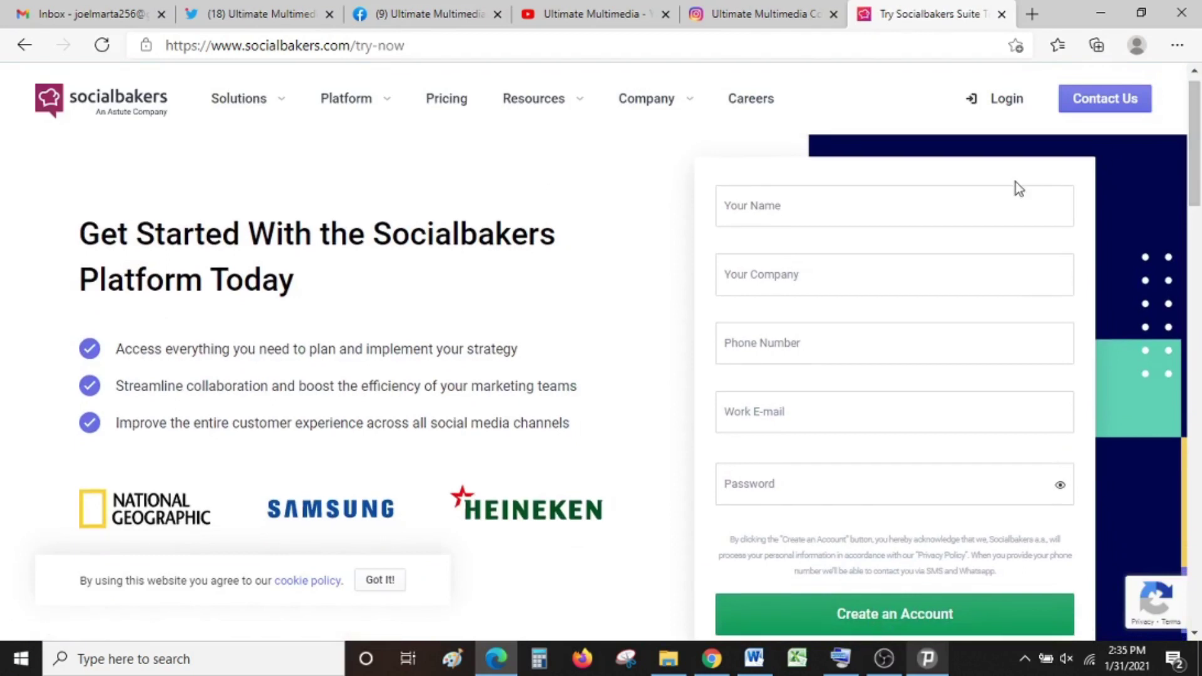
click(800, 213)
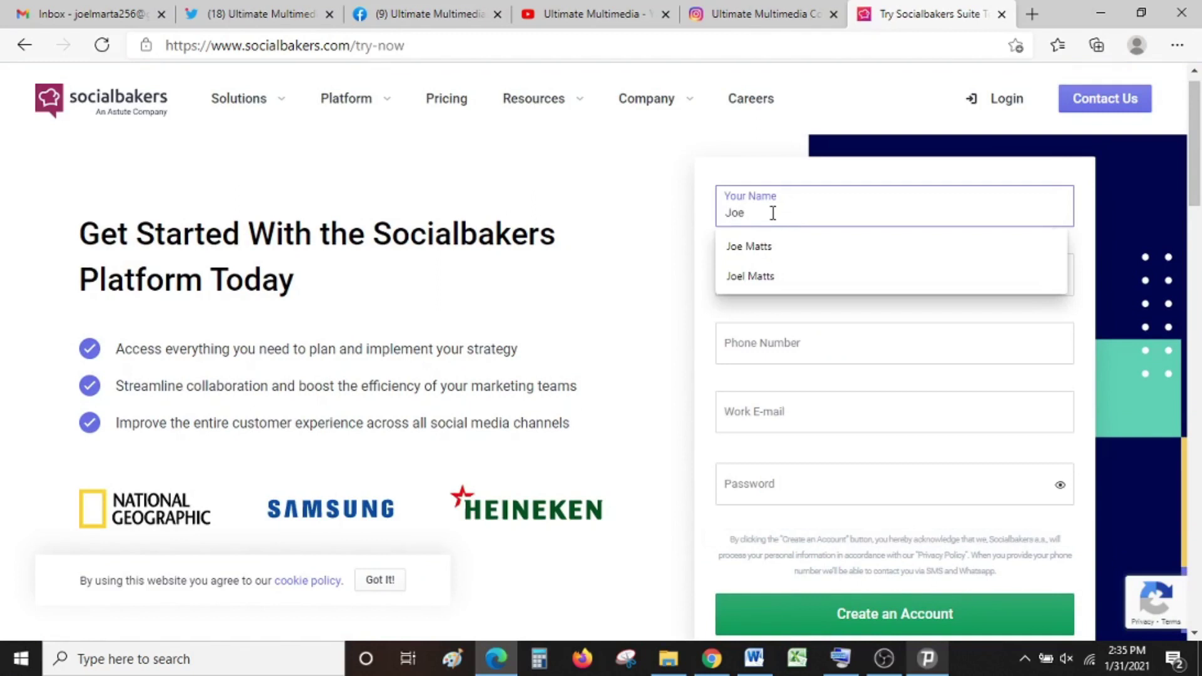
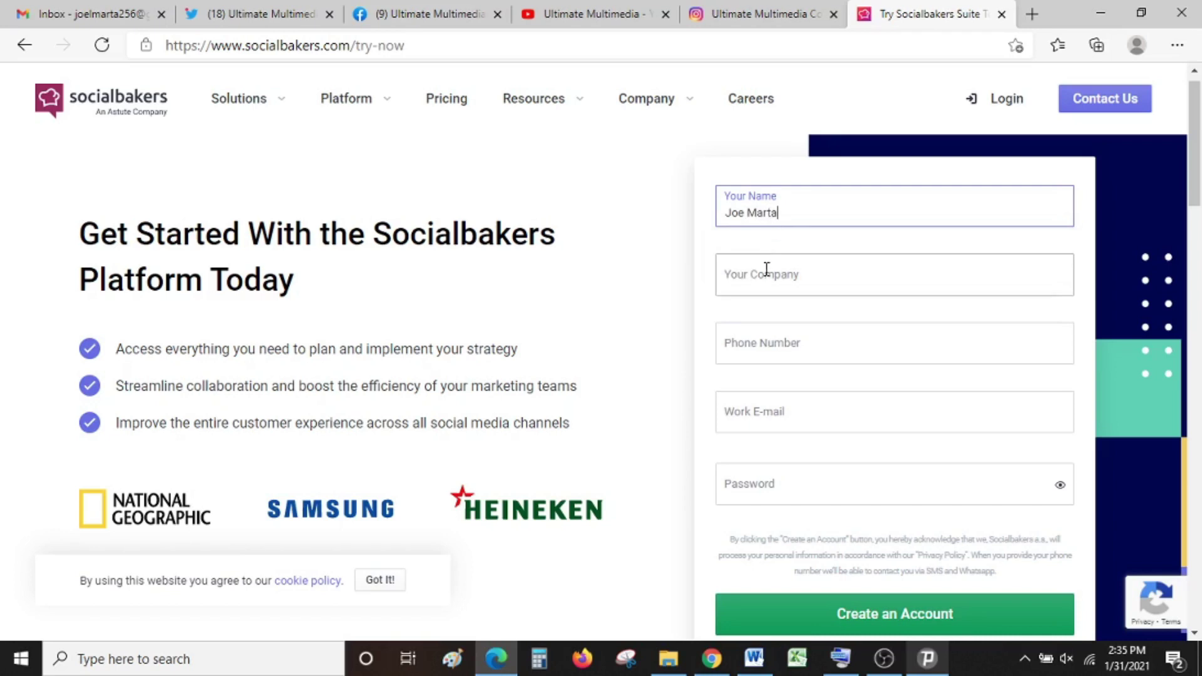
click(766, 269)
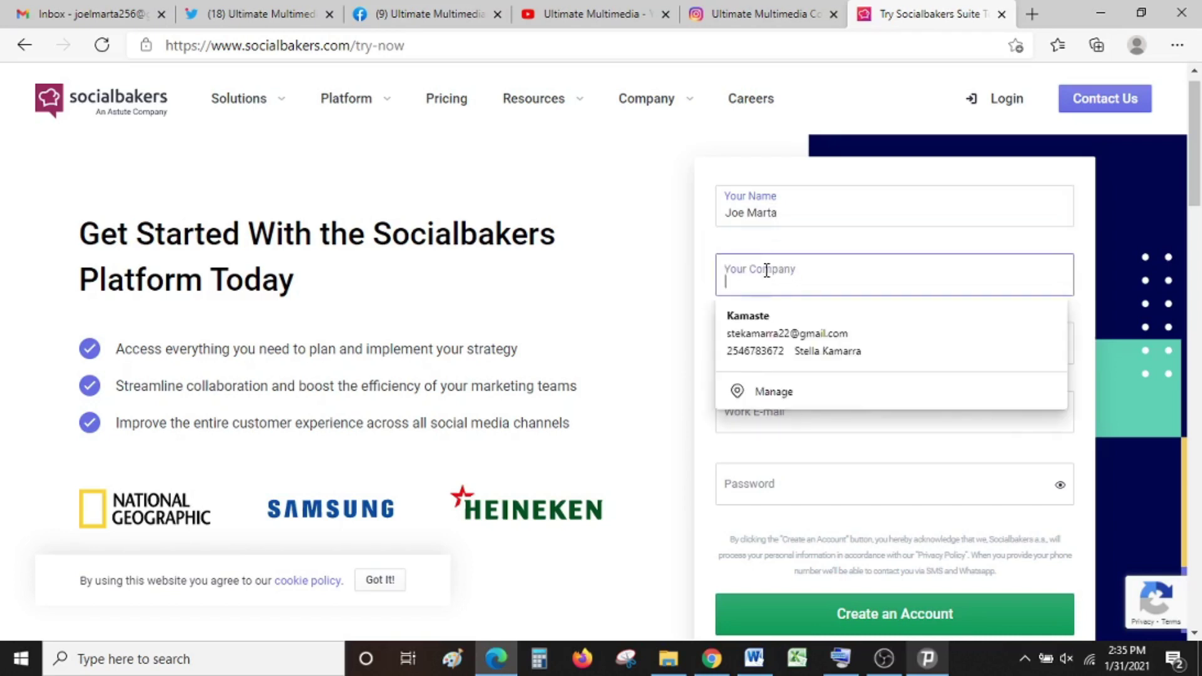
text(UMCa)
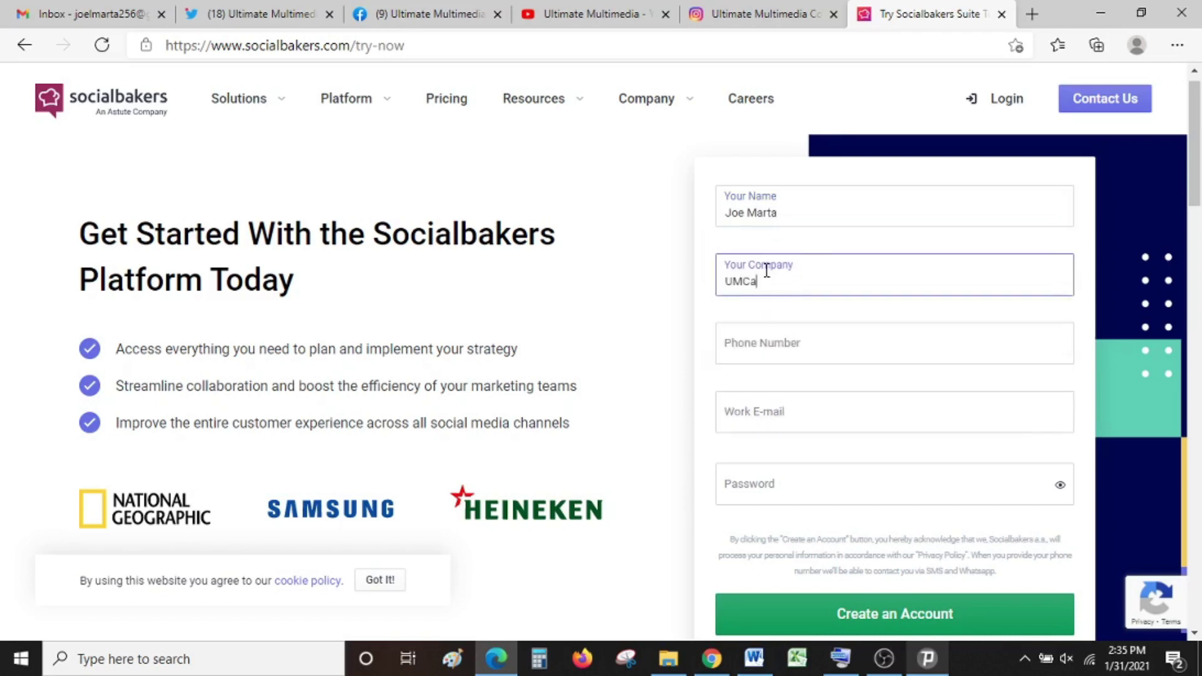
key(BackSpace)
text( Comp)
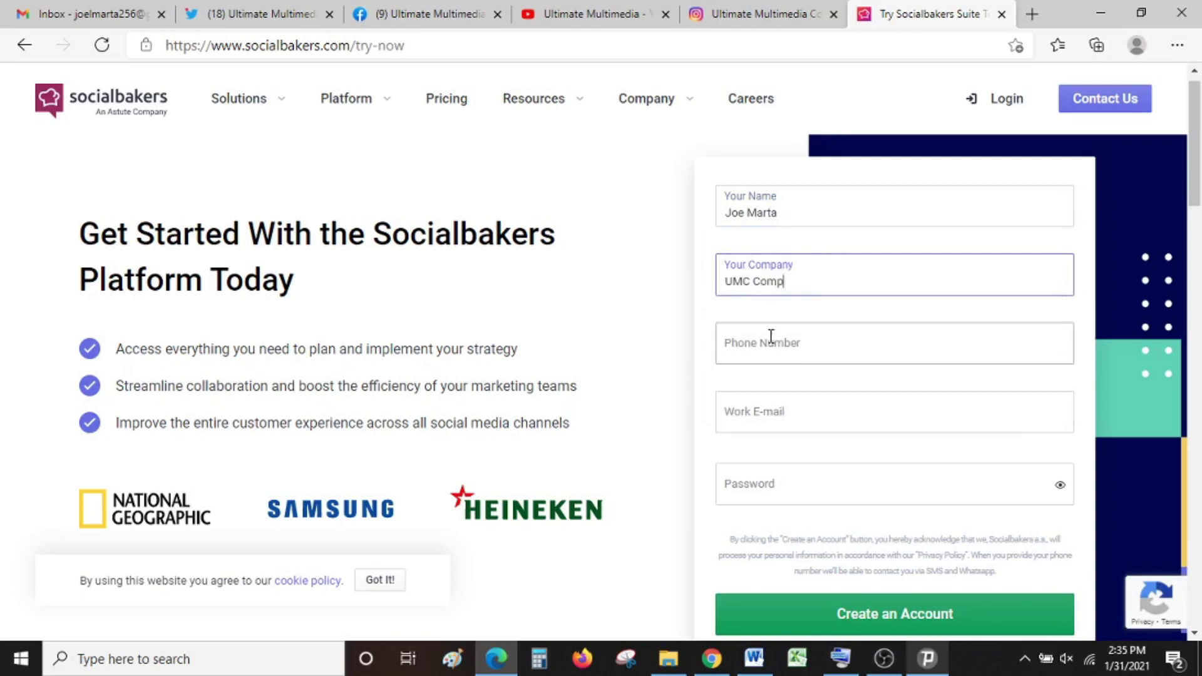
Step: Fill in the phone number, work e-mail and account password, then create the account
click(771, 338)
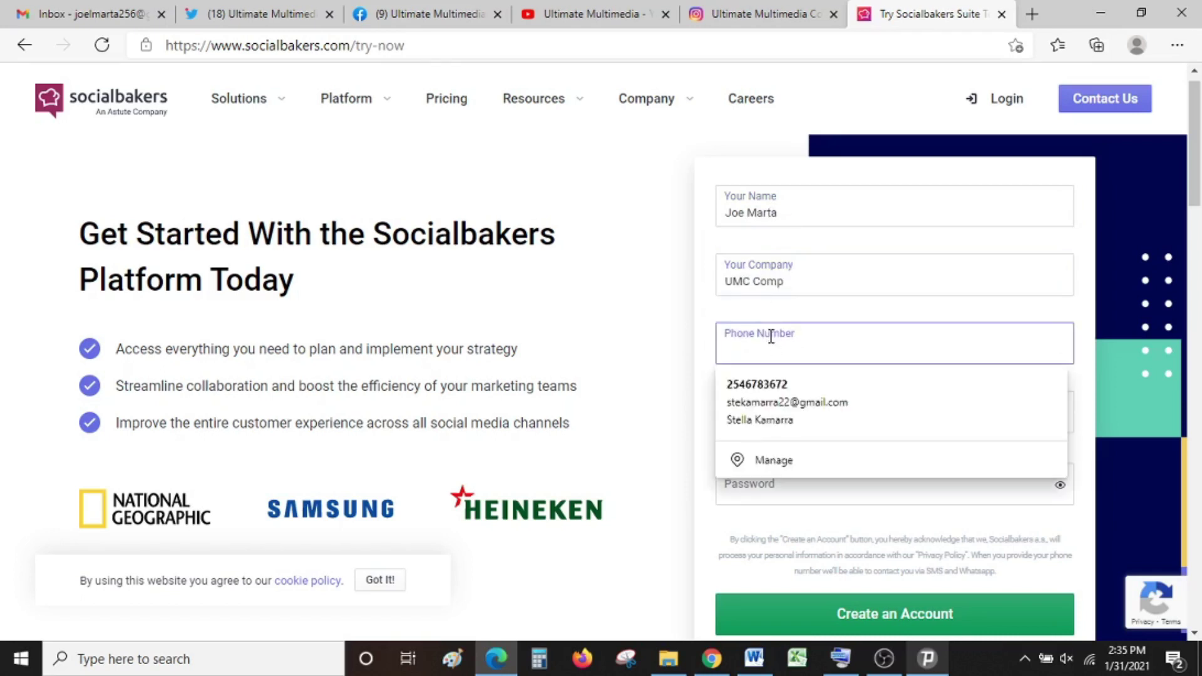
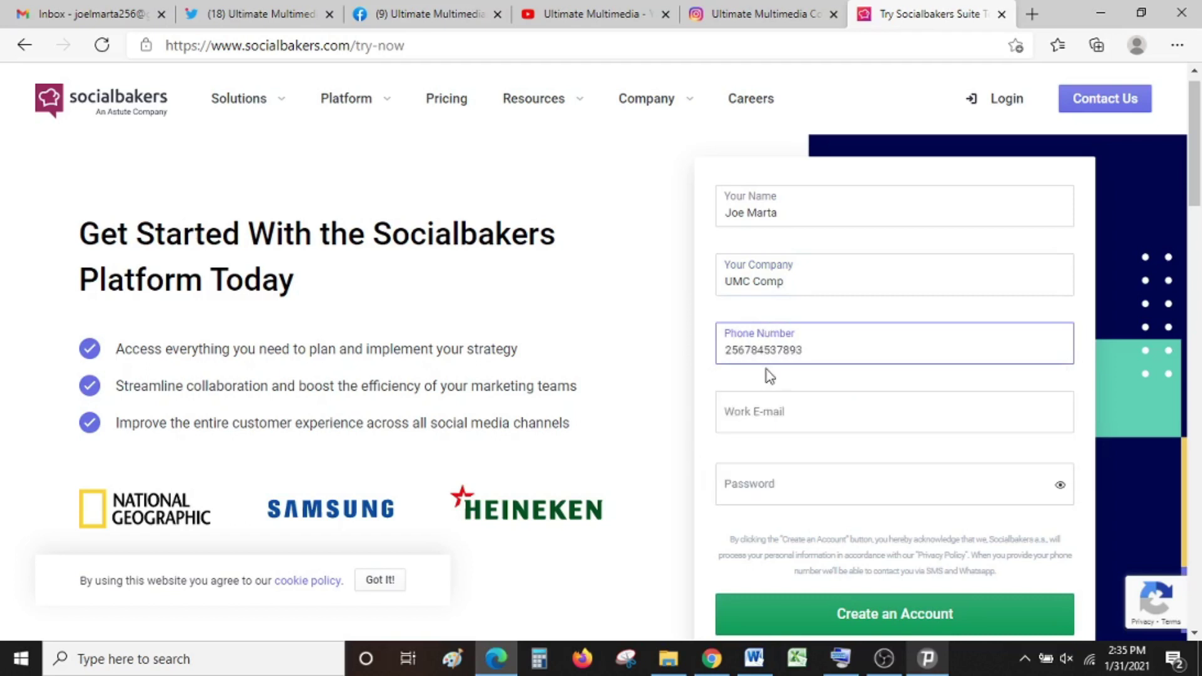
click(769, 403)
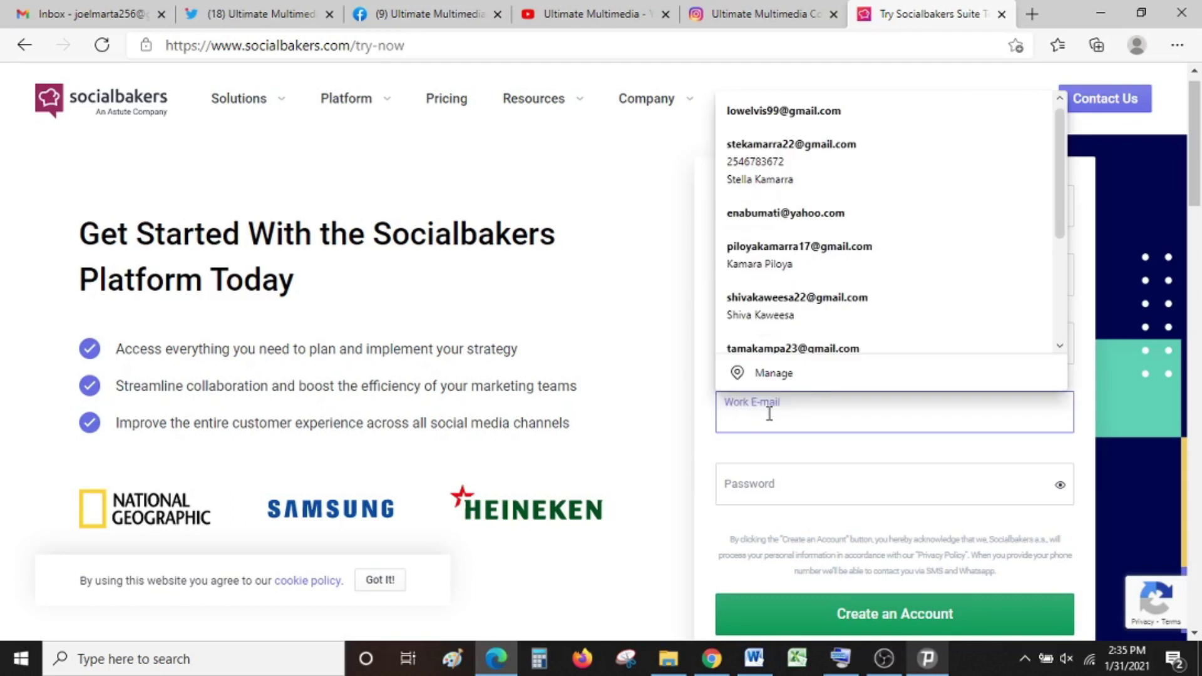
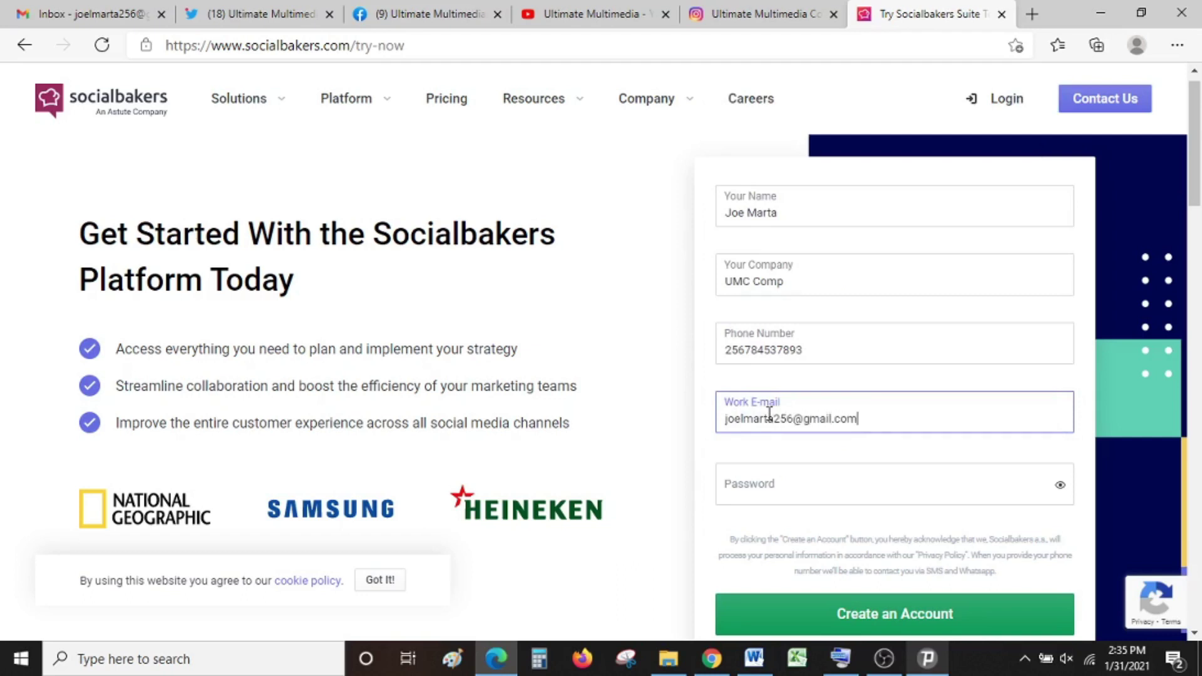
click(758, 488)
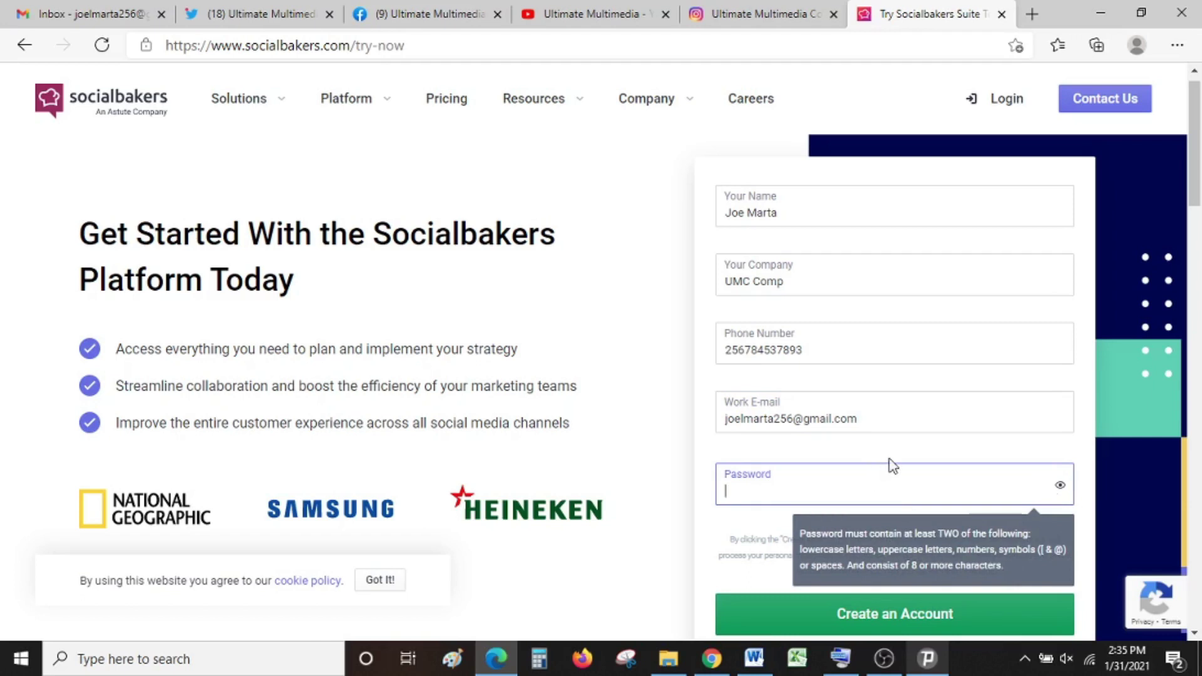
text(••••••••••••)
click(882, 614)
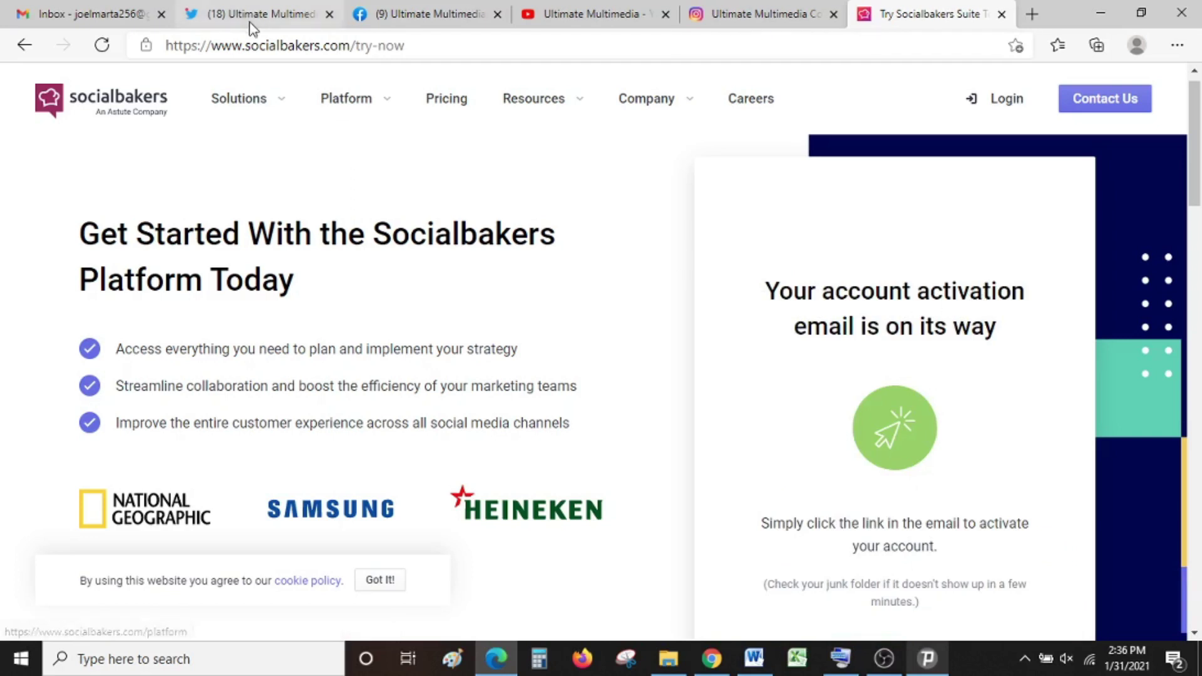
Step: Refresh the Gmail inbox and open the Socialbakers Suite Trial Invitation email to its LOG IN link
click(69, 12)
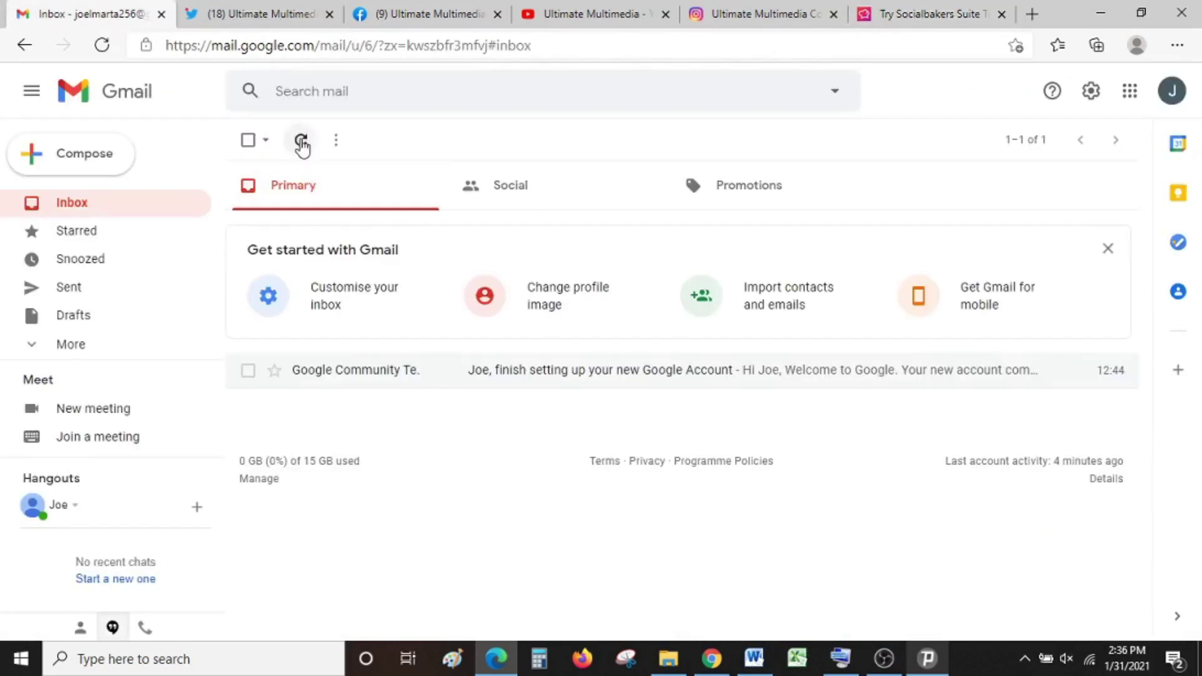
click(301, 141)
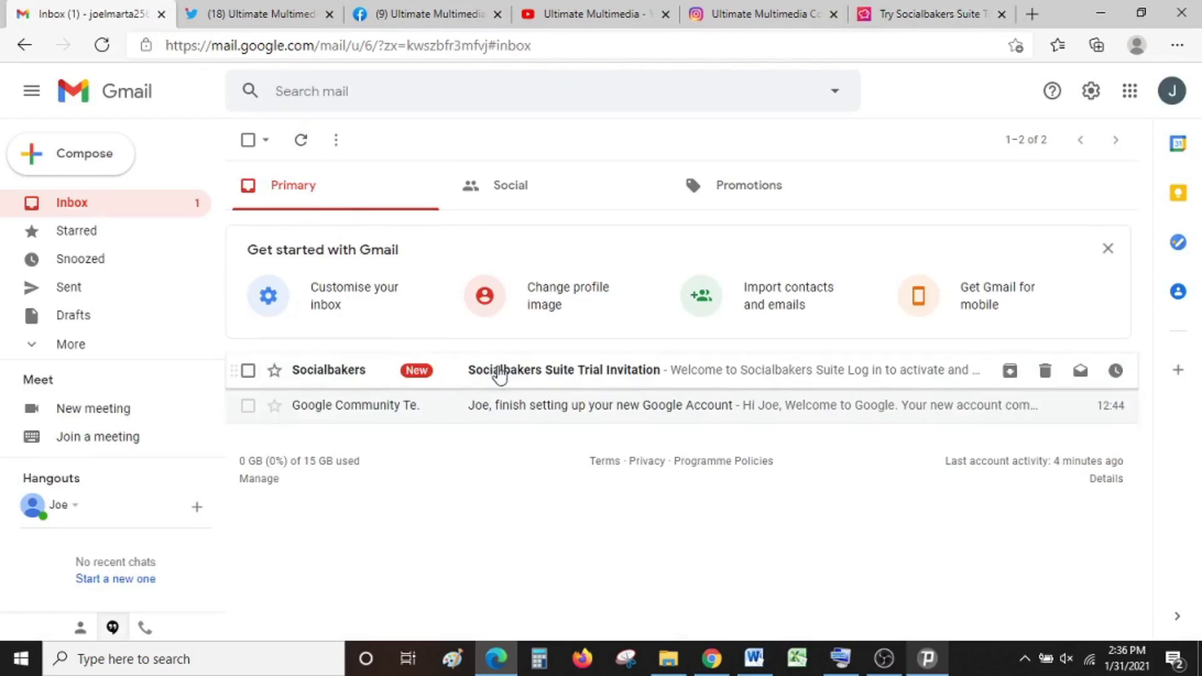
click(502, 371)
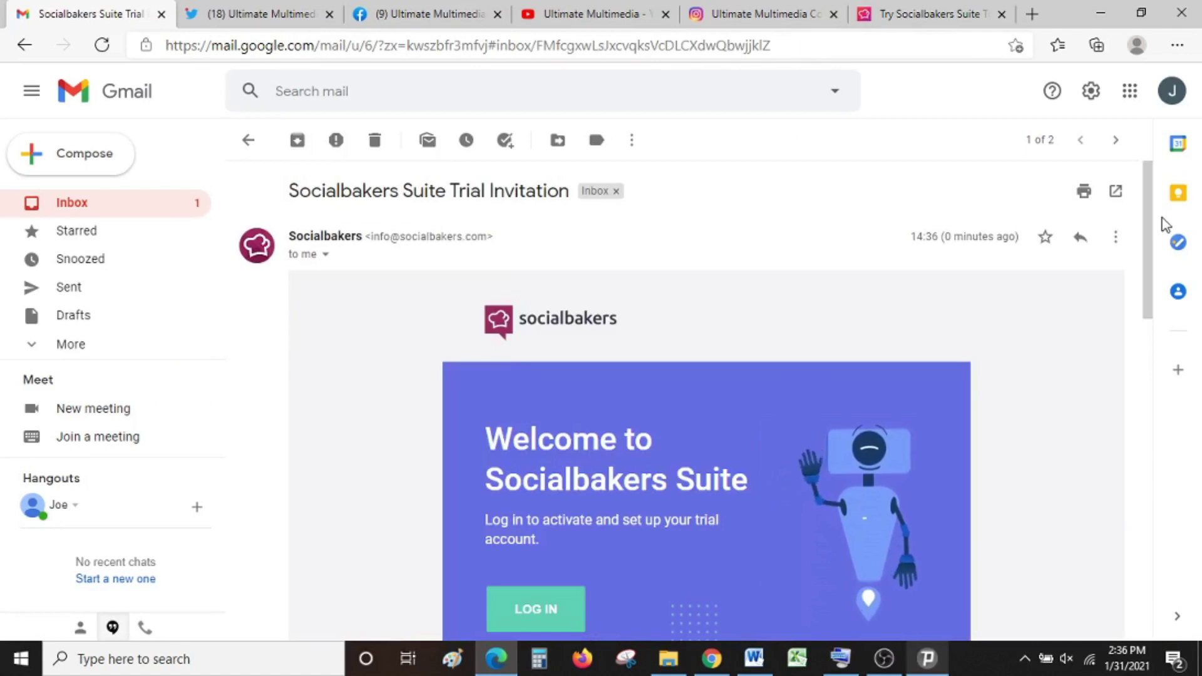
scroll(1152, 237, down, 2)
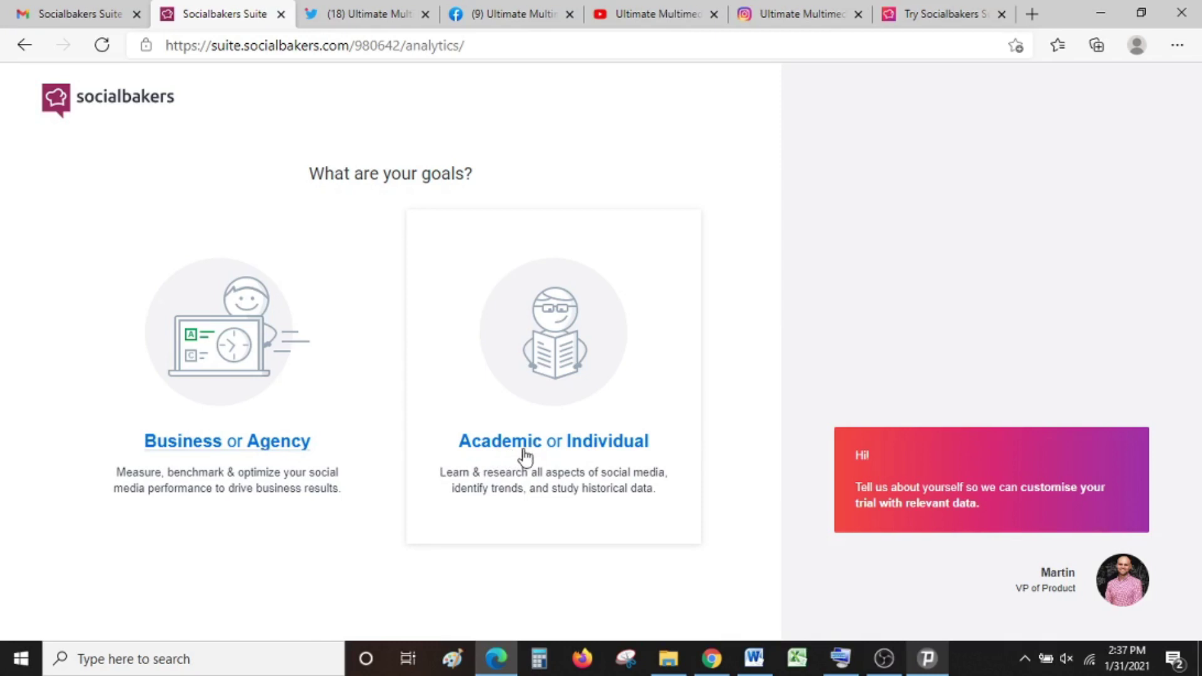
Step: Choose Academic or Individual as the trial goal to reach Facebook Overview analytics
click(524, 457)
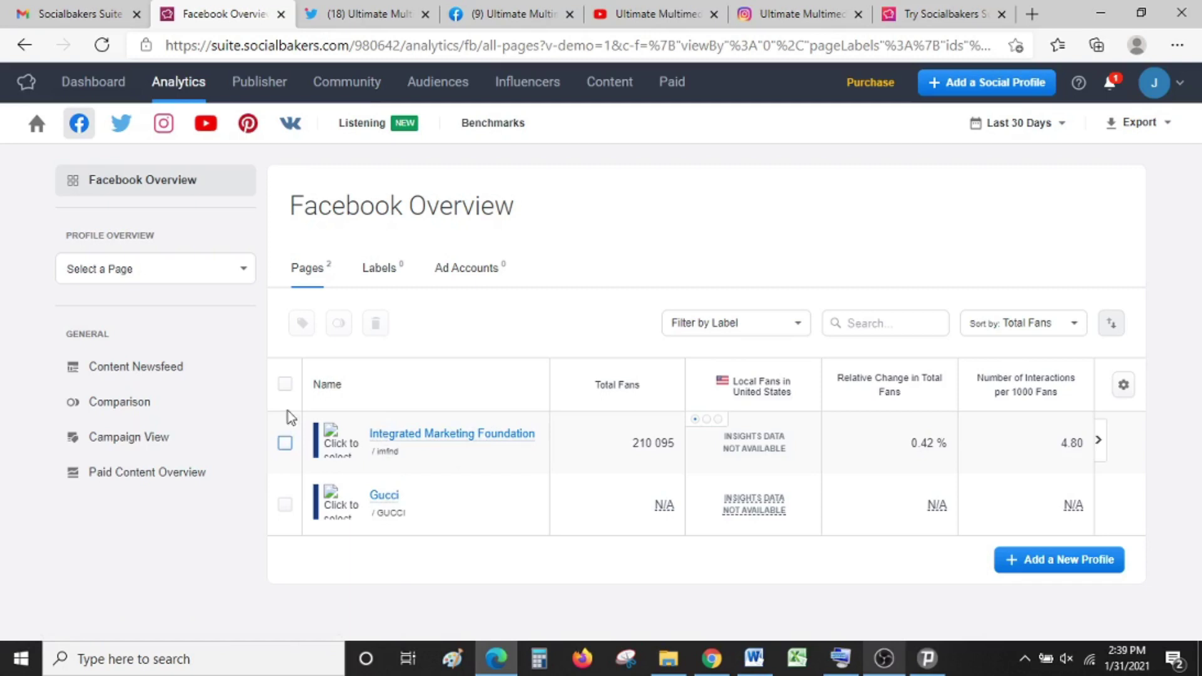
Step: Permanently delete both sample Facebook pages from the Facebook Overview
click(285, 386)
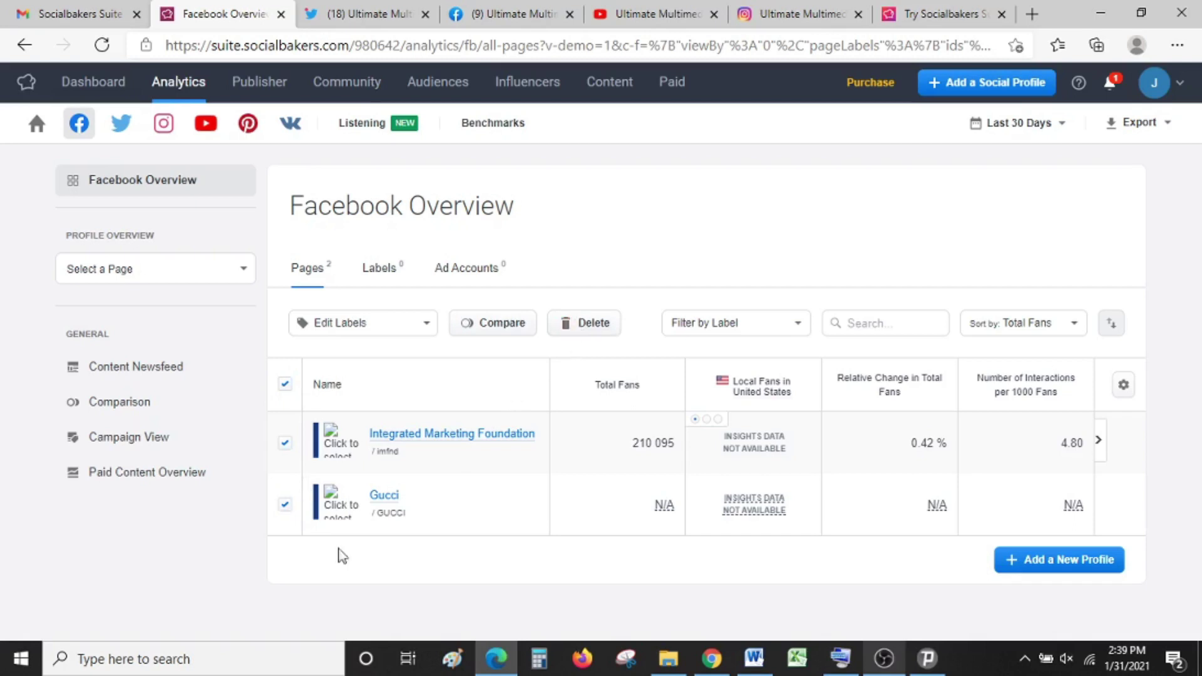
click(595, 329)
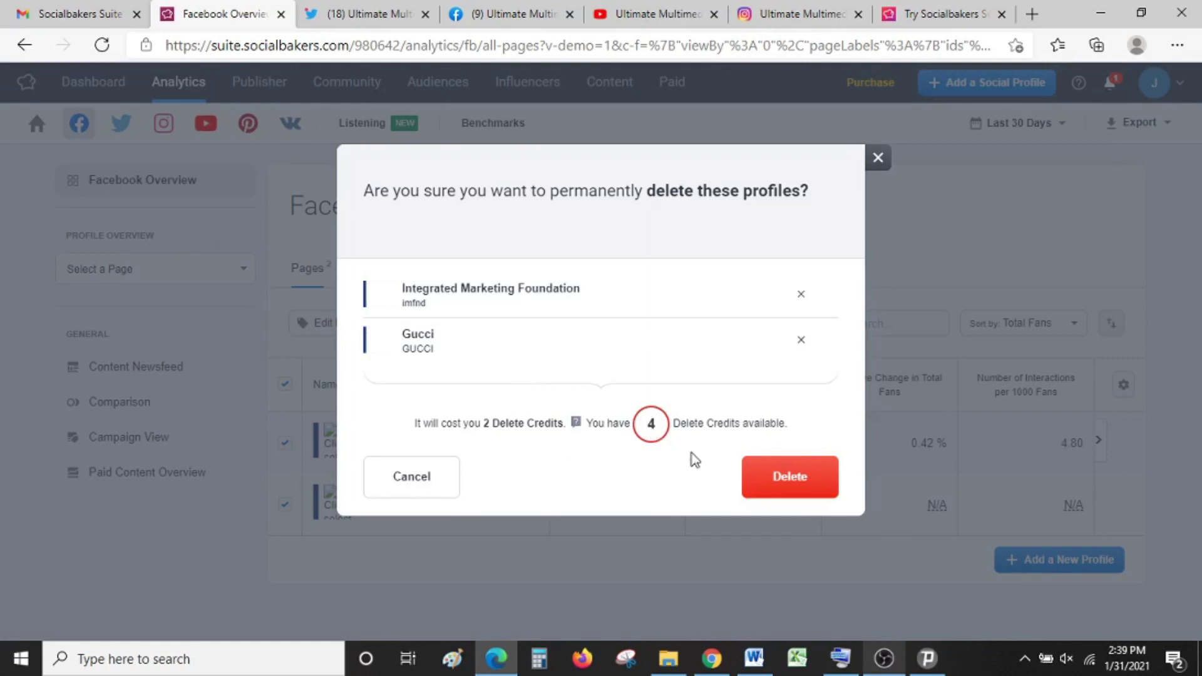
click(791, 481)
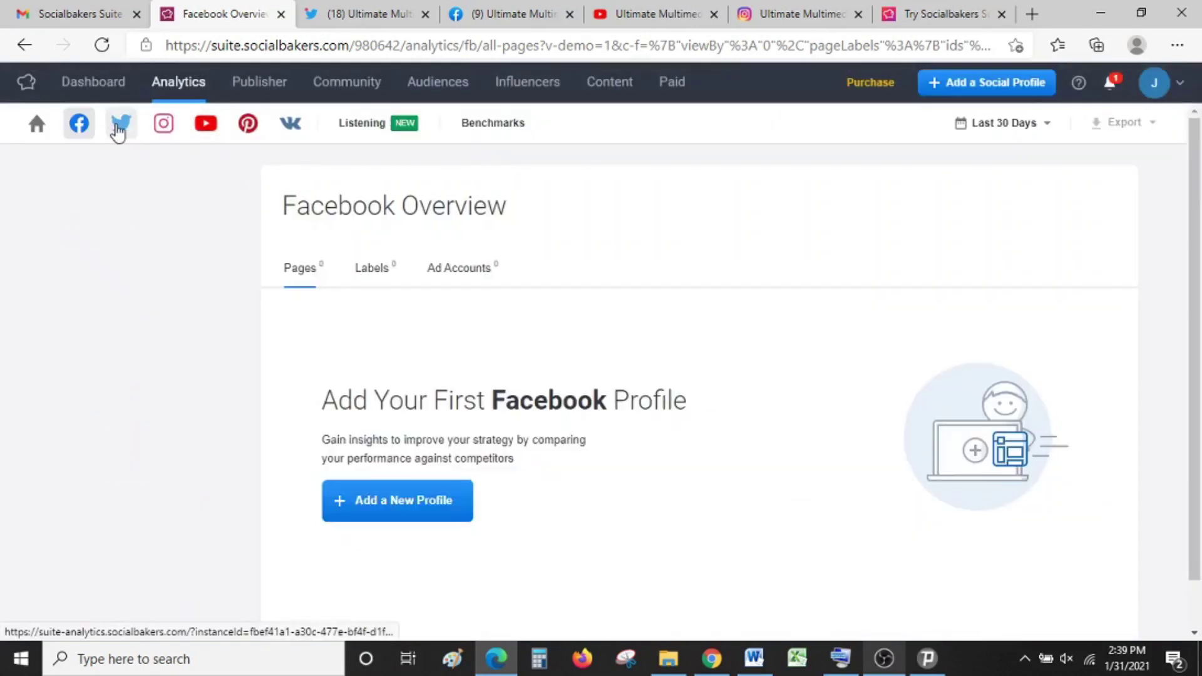
Step: Permanently delete the Sprout Social and Khoros profiles from Twitter analytics
click(119, 125)
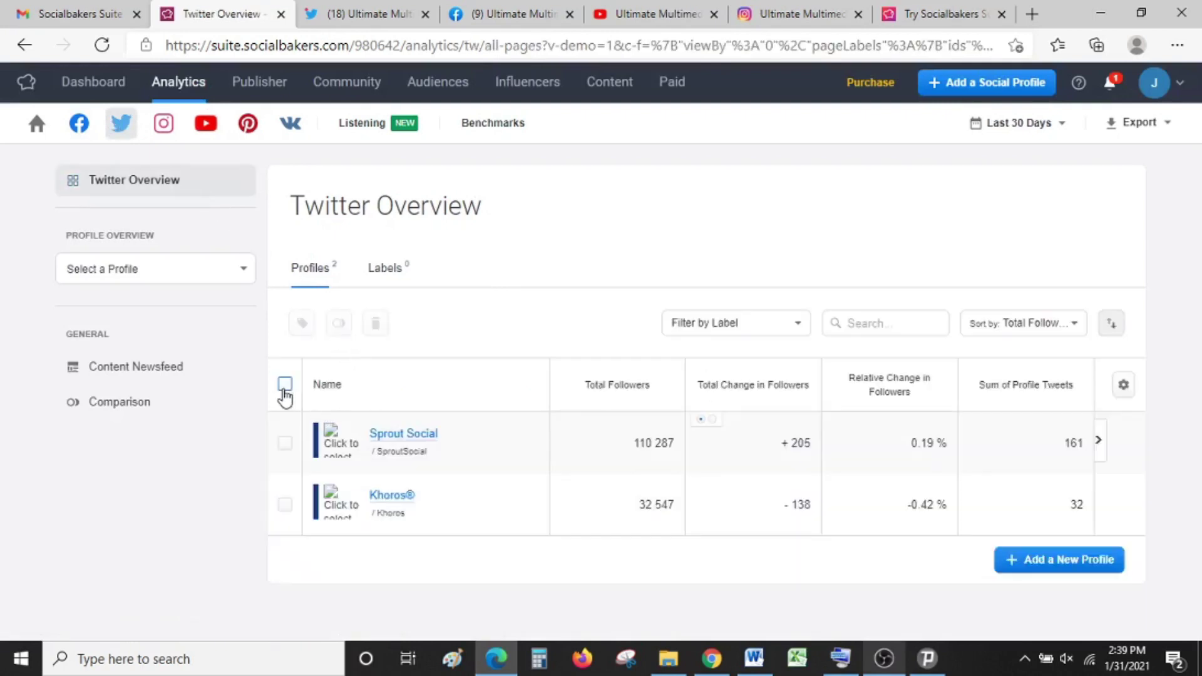
click(285, 384)
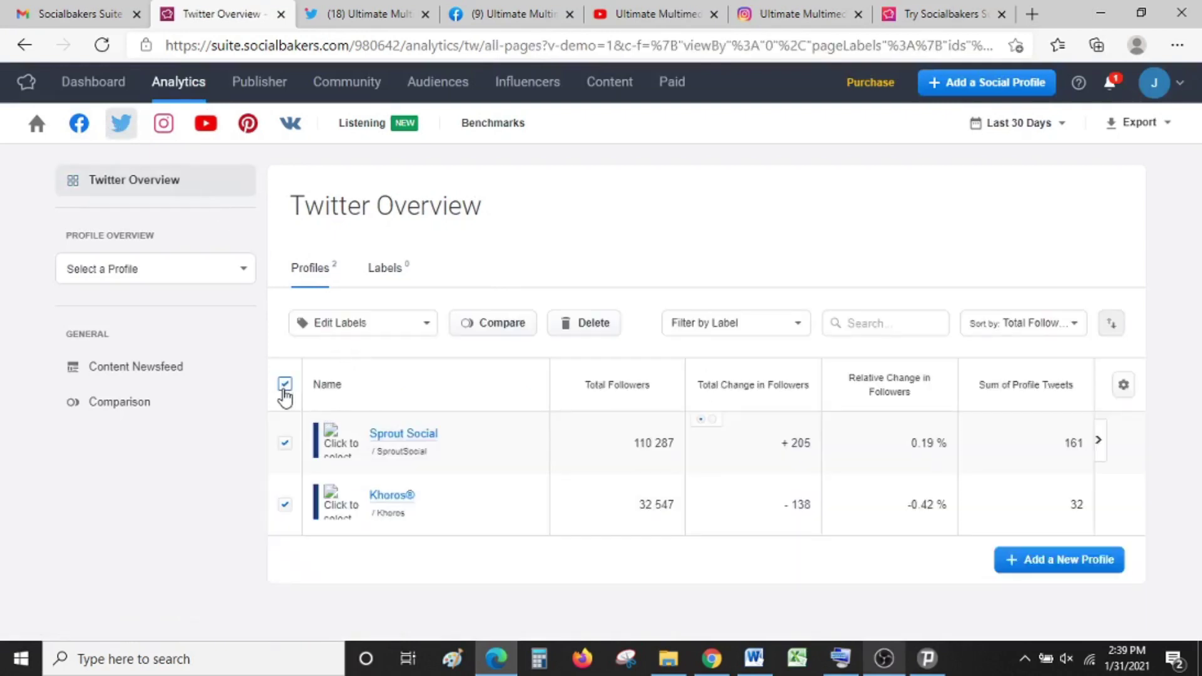
click(576, 326)
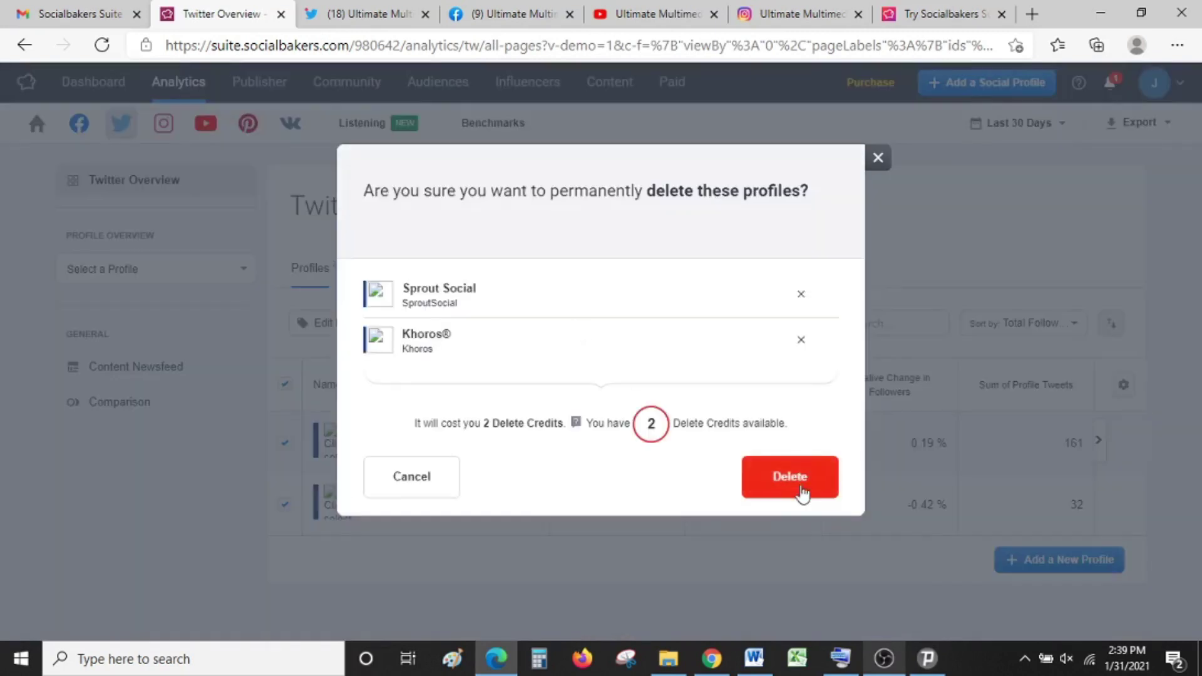
click(799, 488)
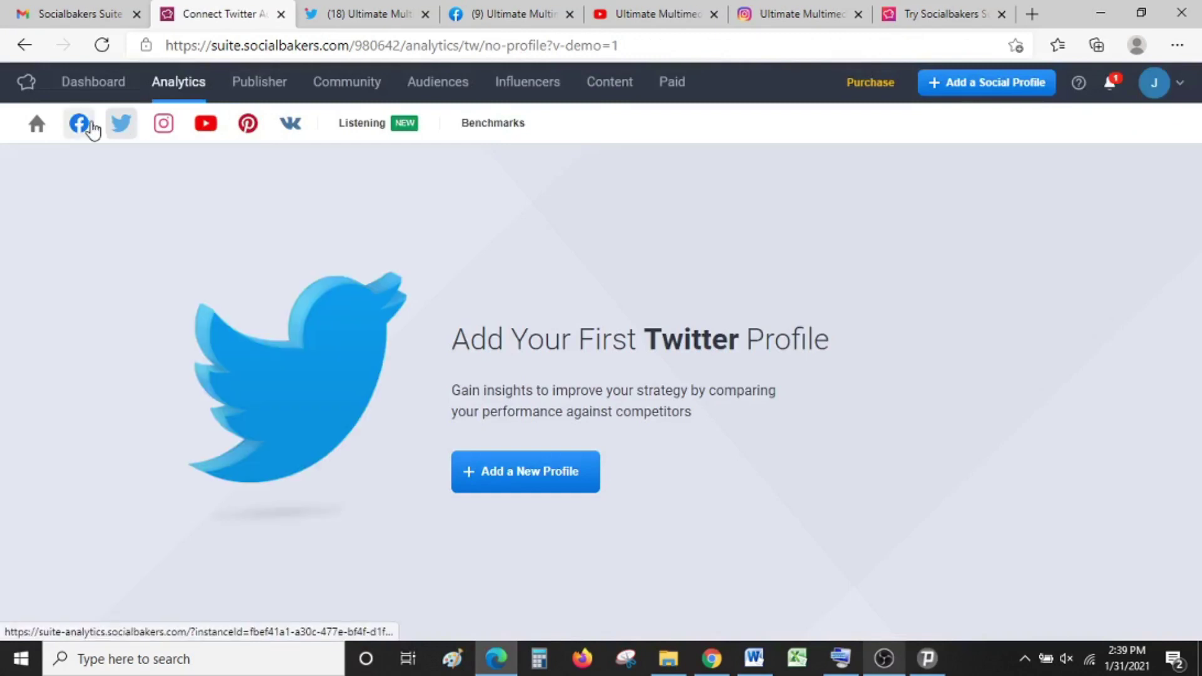
Step: Go to Facebook analytics and bring up Add a Social Profile's data source choices
click(93, 130)
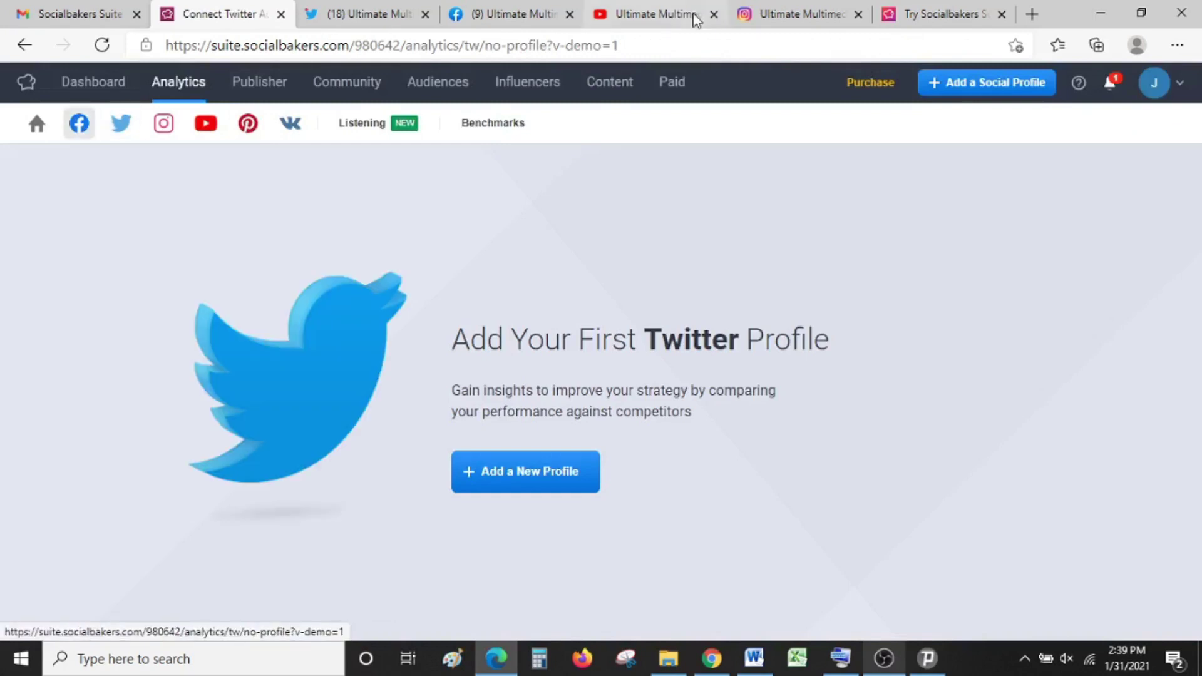
click(965, 92)
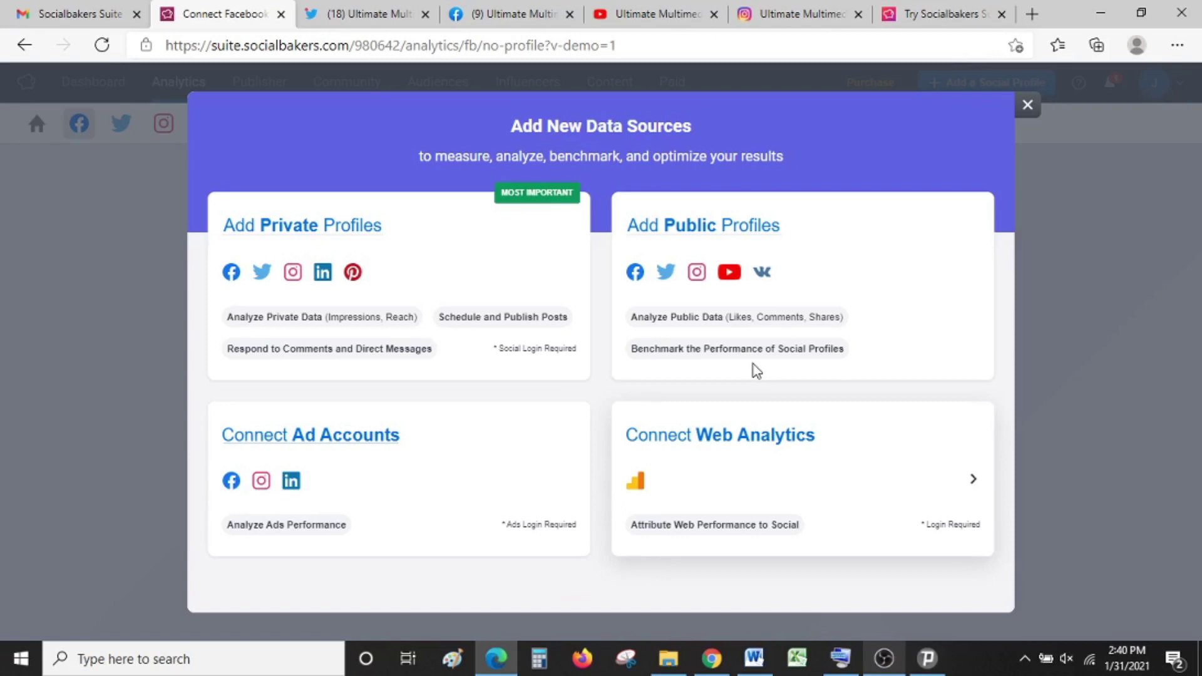
Step: Choose Add Public Profiles in the Add New Data Sources dialog
click(727, 229)
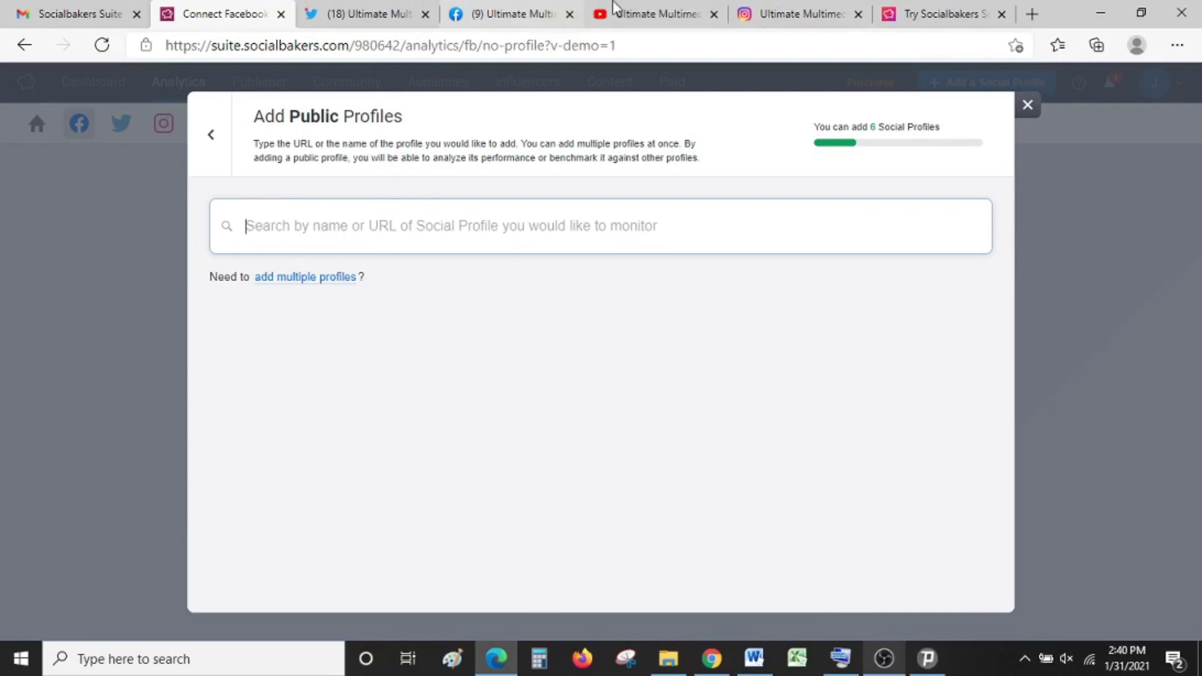
Step: Paste the Ultimate Multimedia Consult Twitter URL into the public profile search and add it
click(385, 8)
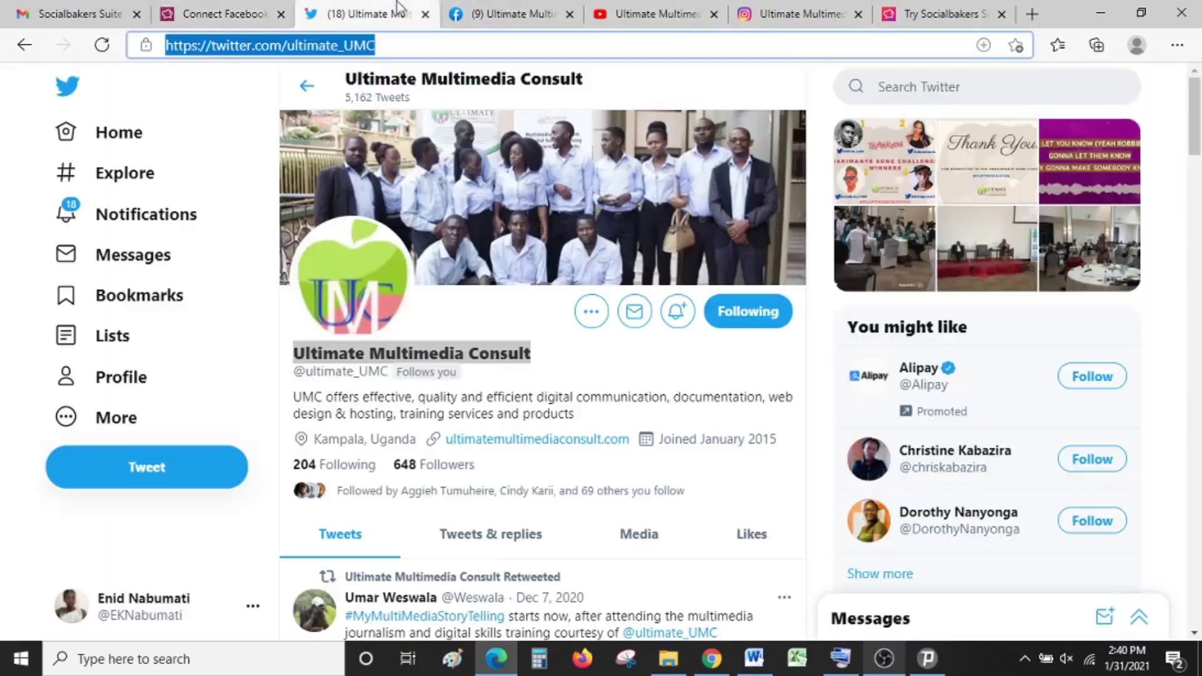
click(508, 8)
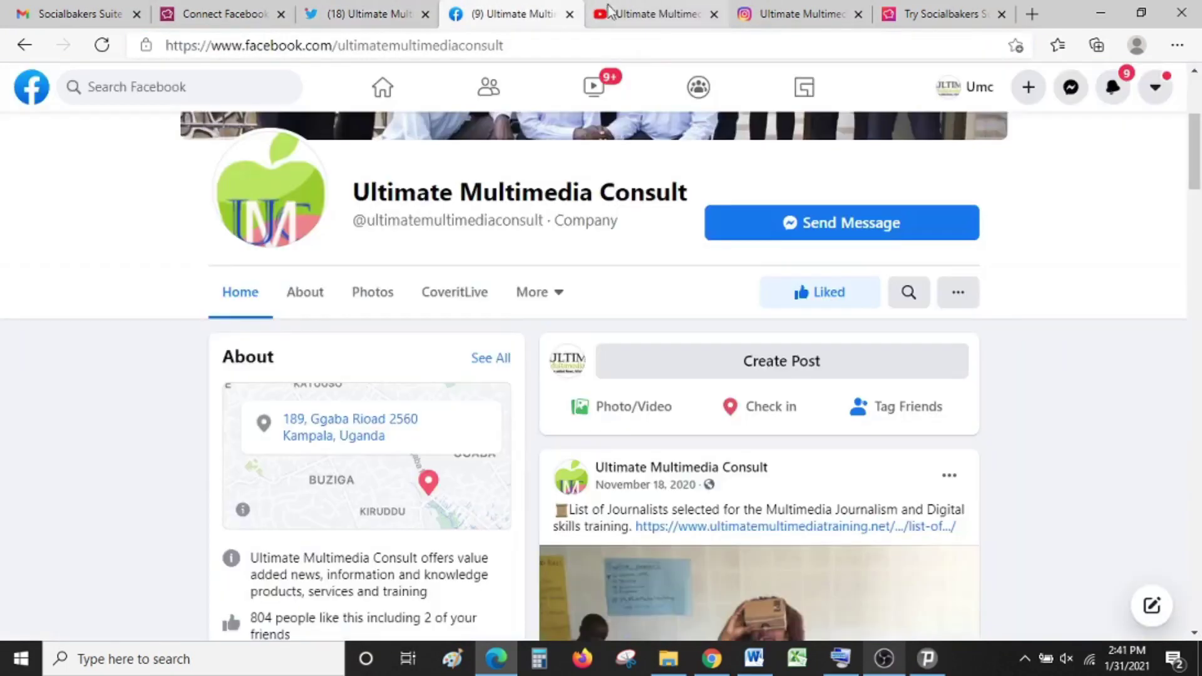
click(657, 12)
click(766, 9)
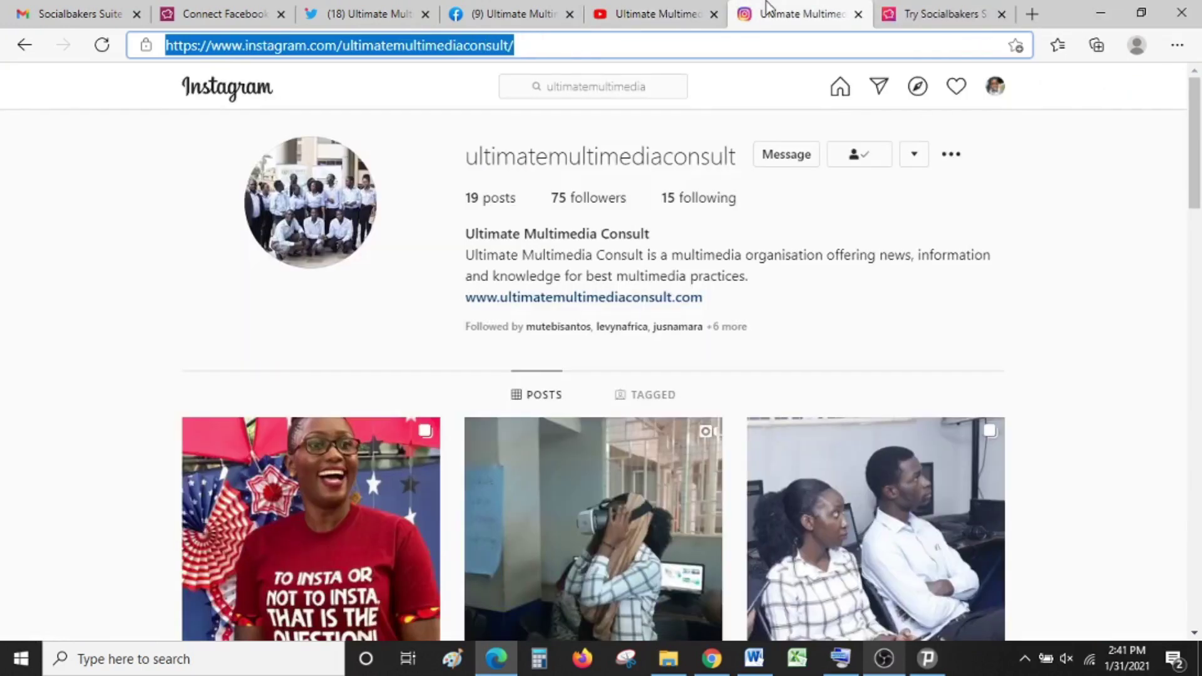
click(387, 7)
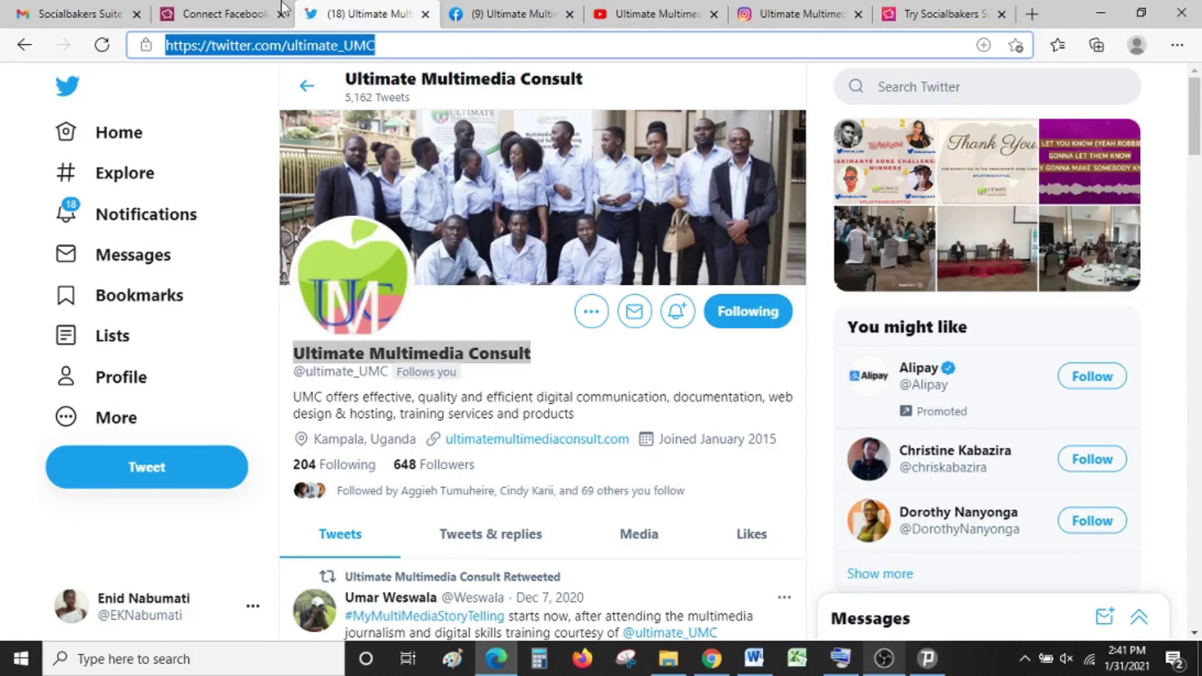
click(254, 10)
text(https://twitter.com/ultimate_UMC)
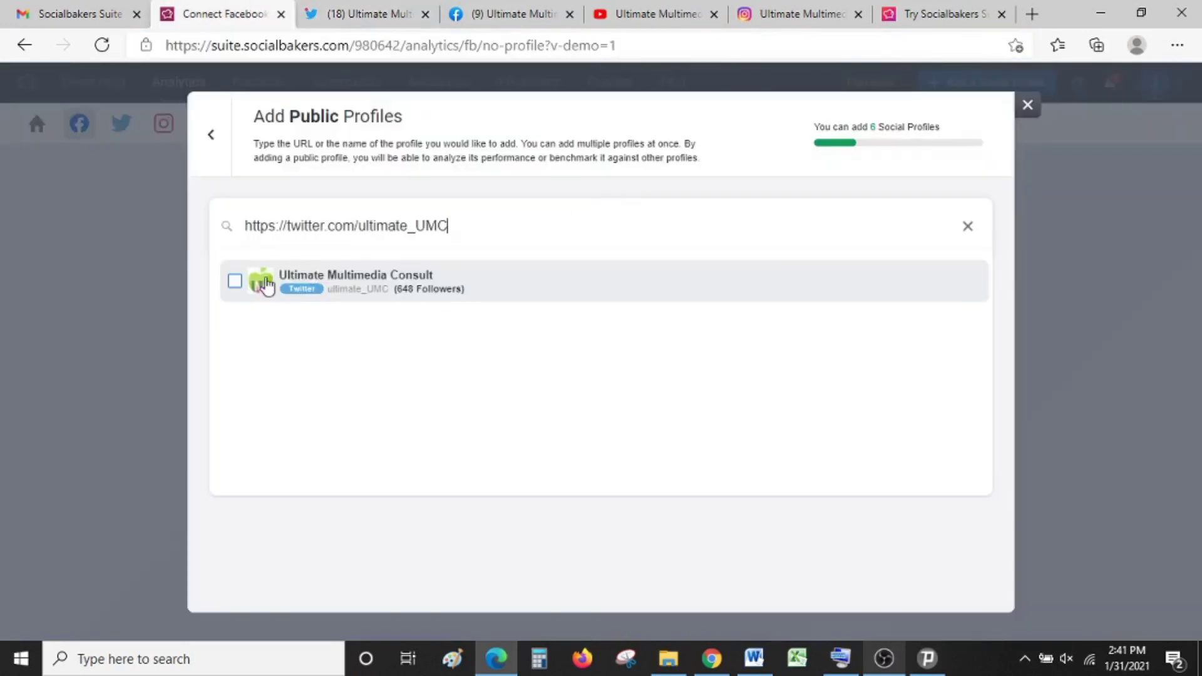
click(236, 283)
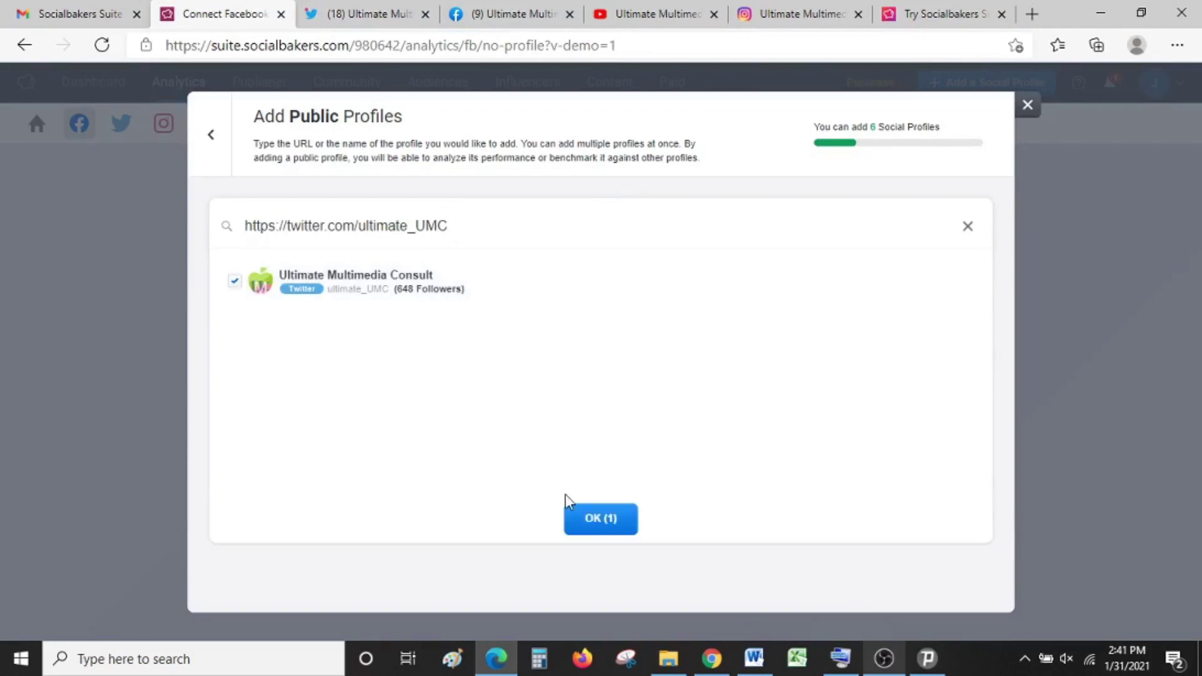
click(604, 519)
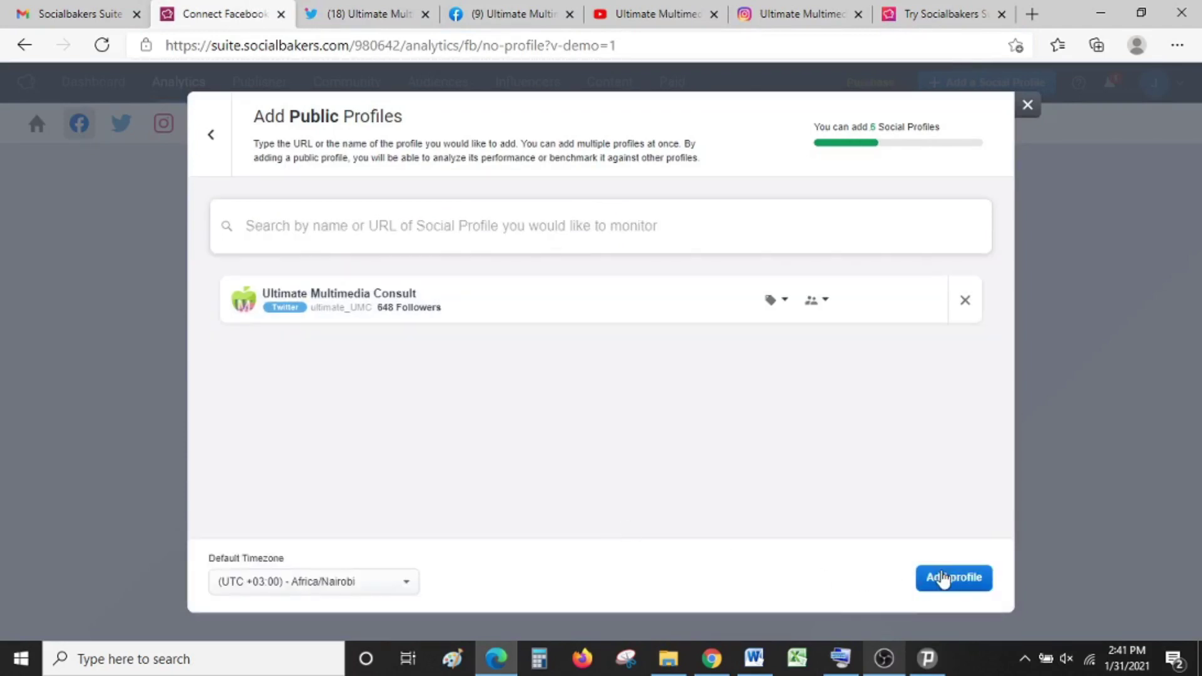
click(944, 578)
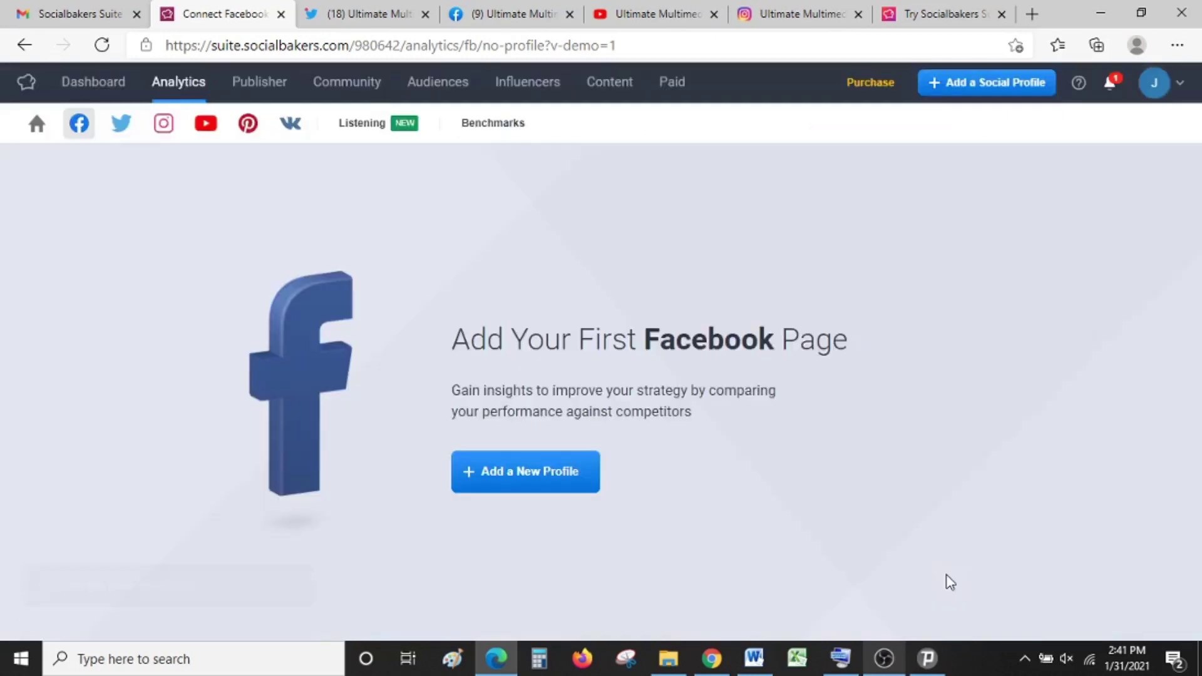
Step: Copy the Ultimate Multimedia Consult Facebook page URL and add it as a public profile
click(510, 9)
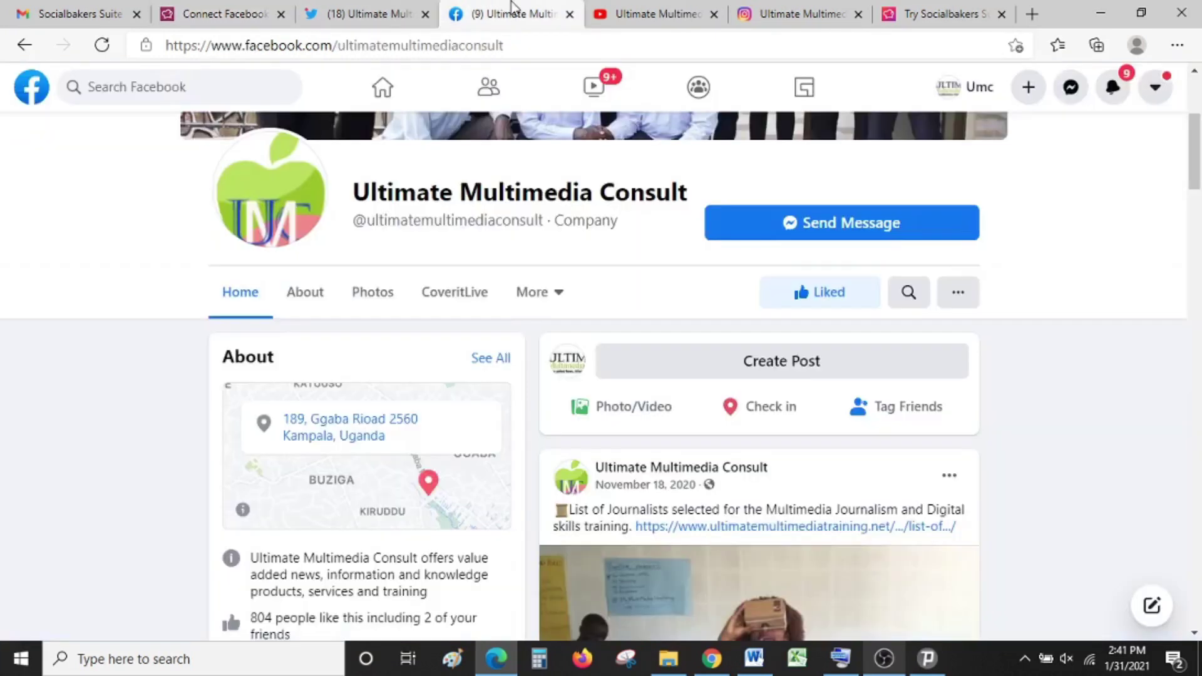
click(440, 47)
key(ctrl+c)
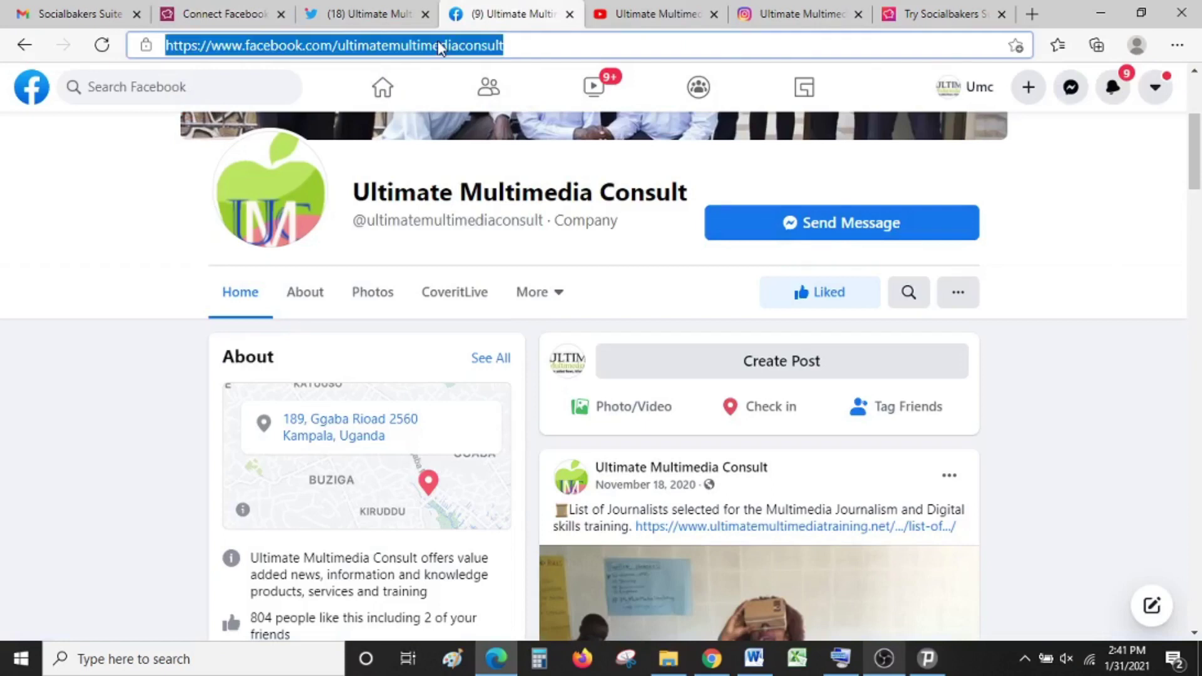
click(210, 11)
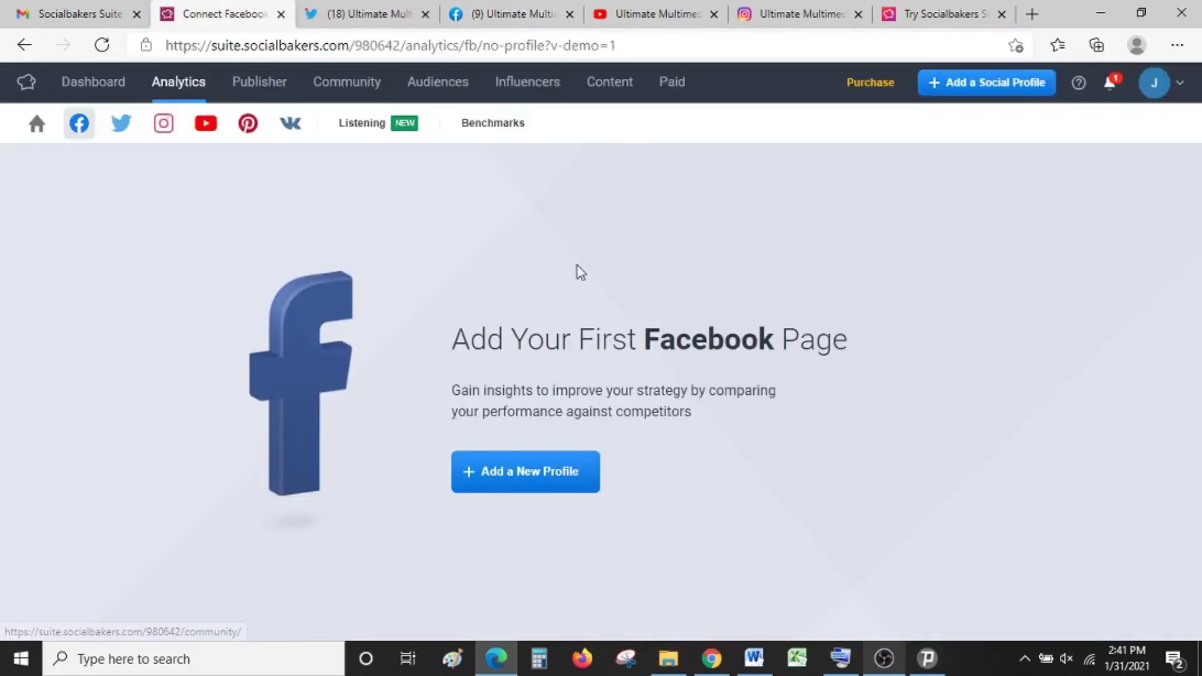
click(956, 93)
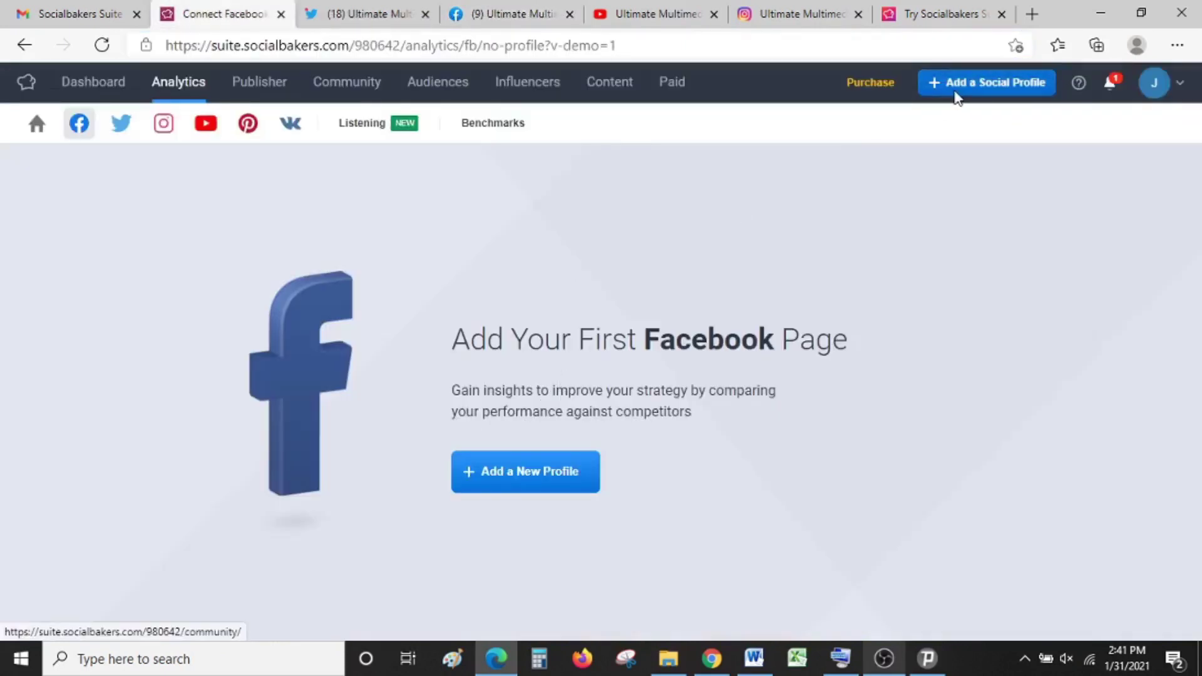
click(740, 219)
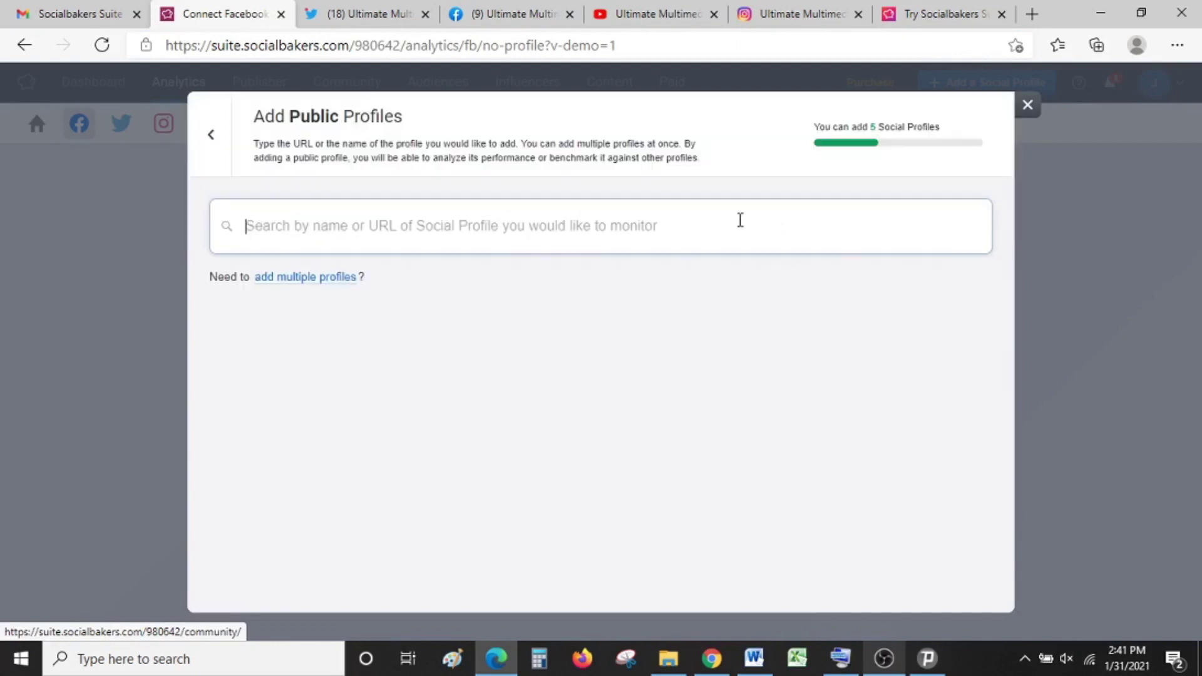
key(ctrl+v)
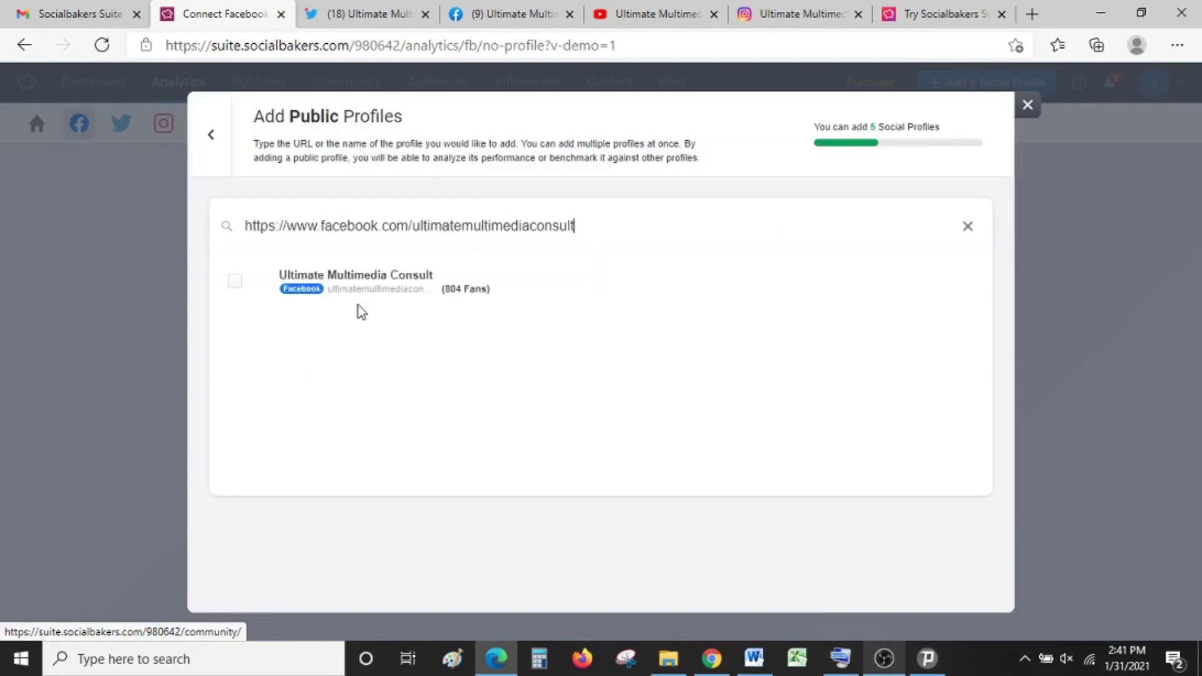
click(240, 289)
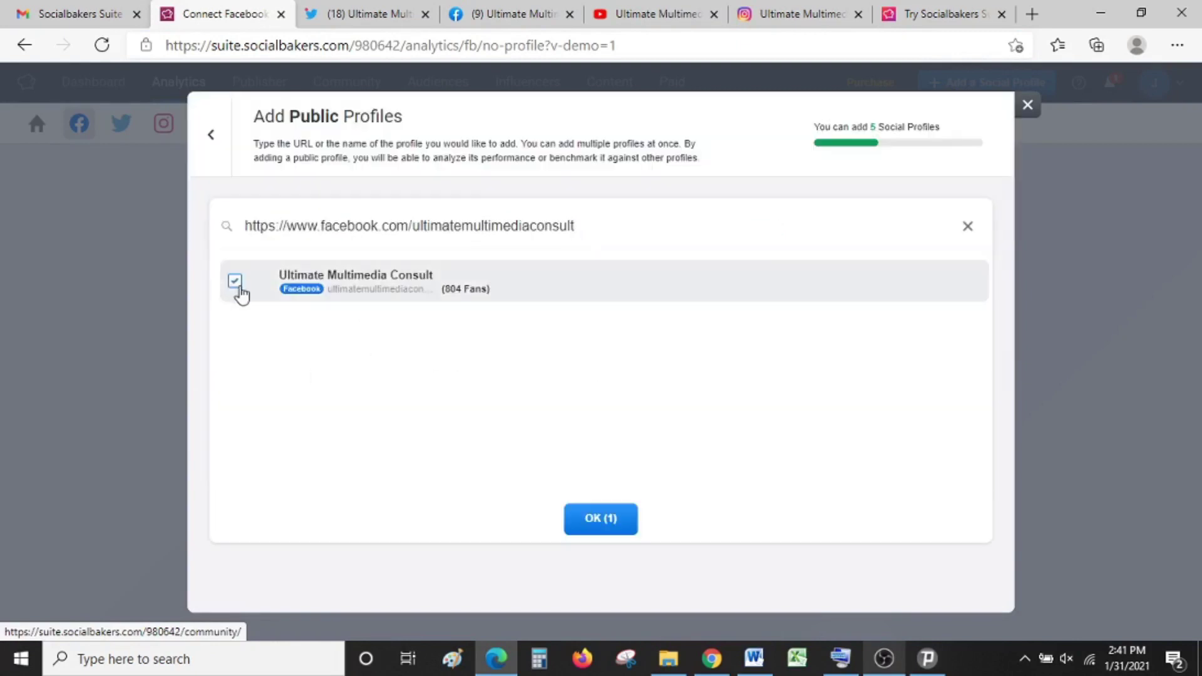
click(591, 519)
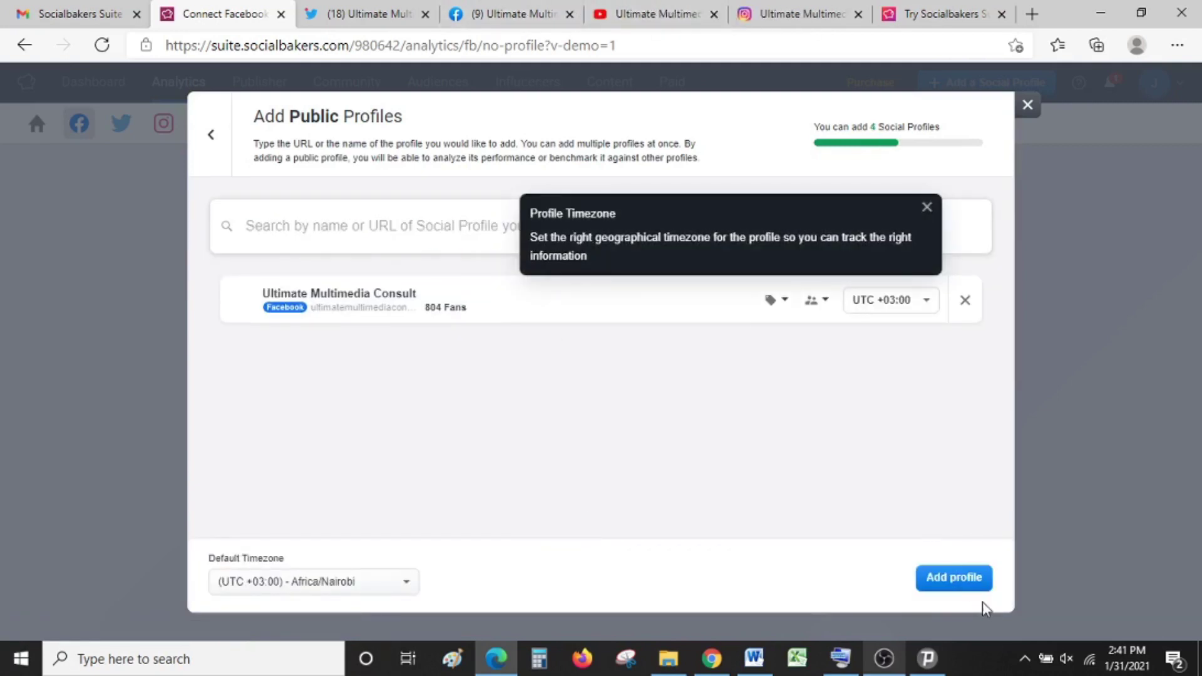
click(967, 584)
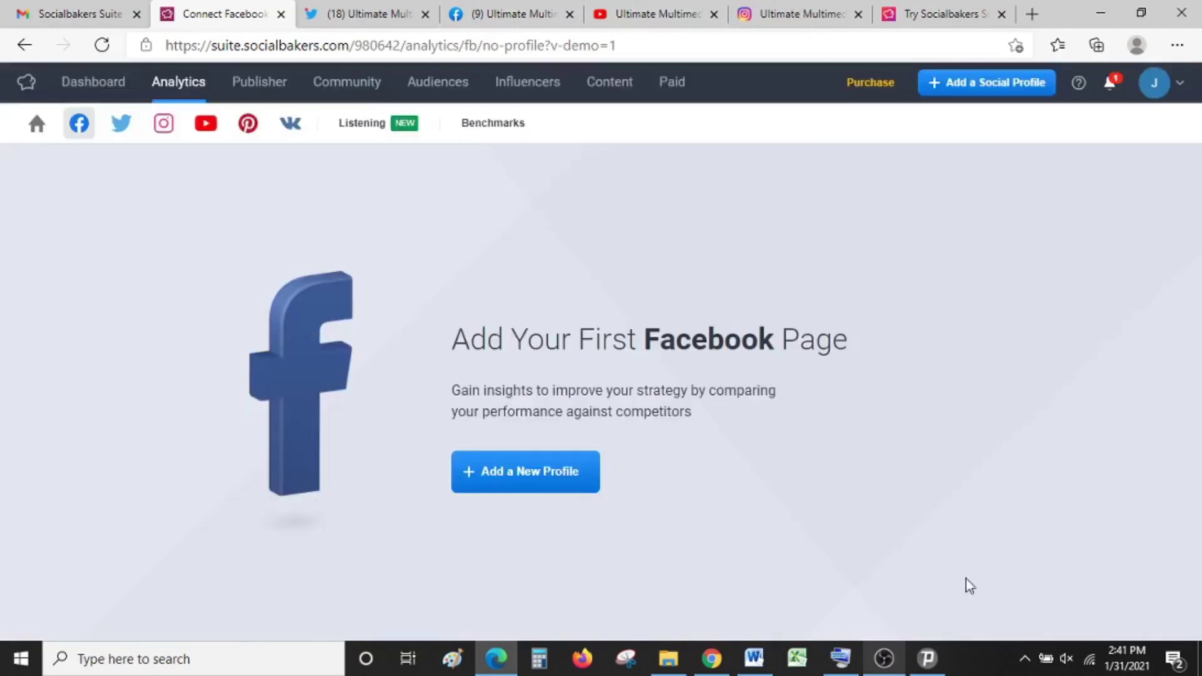
Step: Paste the Ultimate Multimedia YouTube channel address into public profile search and add it
click(629, 12)
key(ctrl+c)
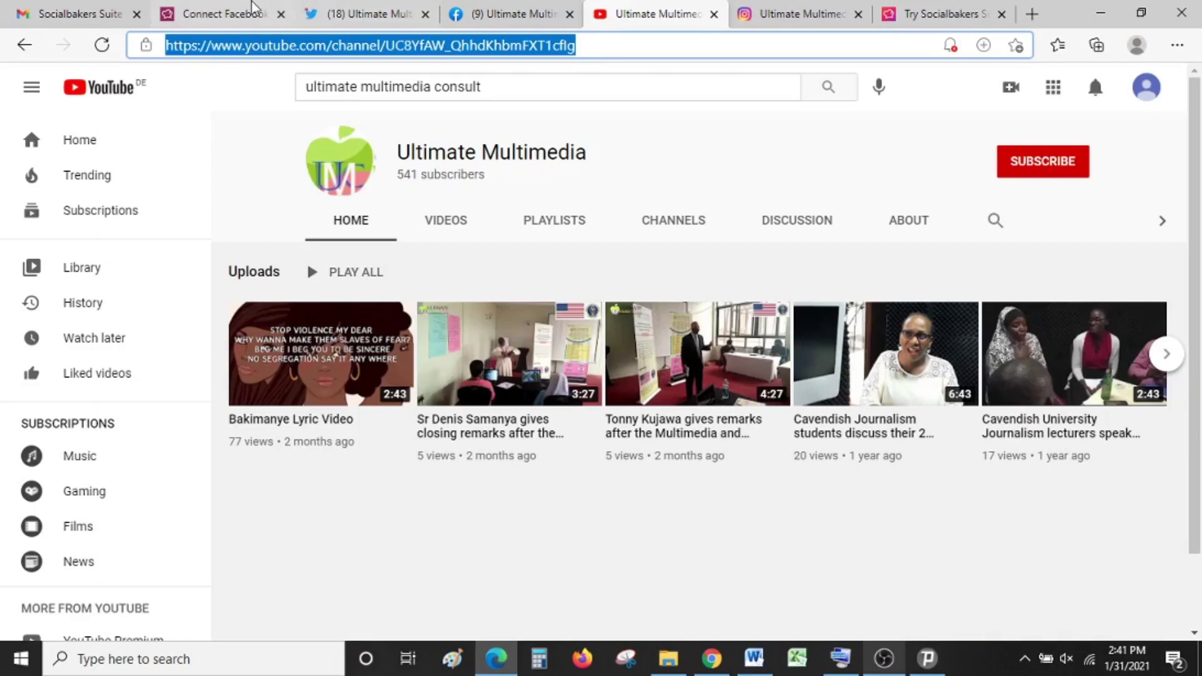
click(207, 7)
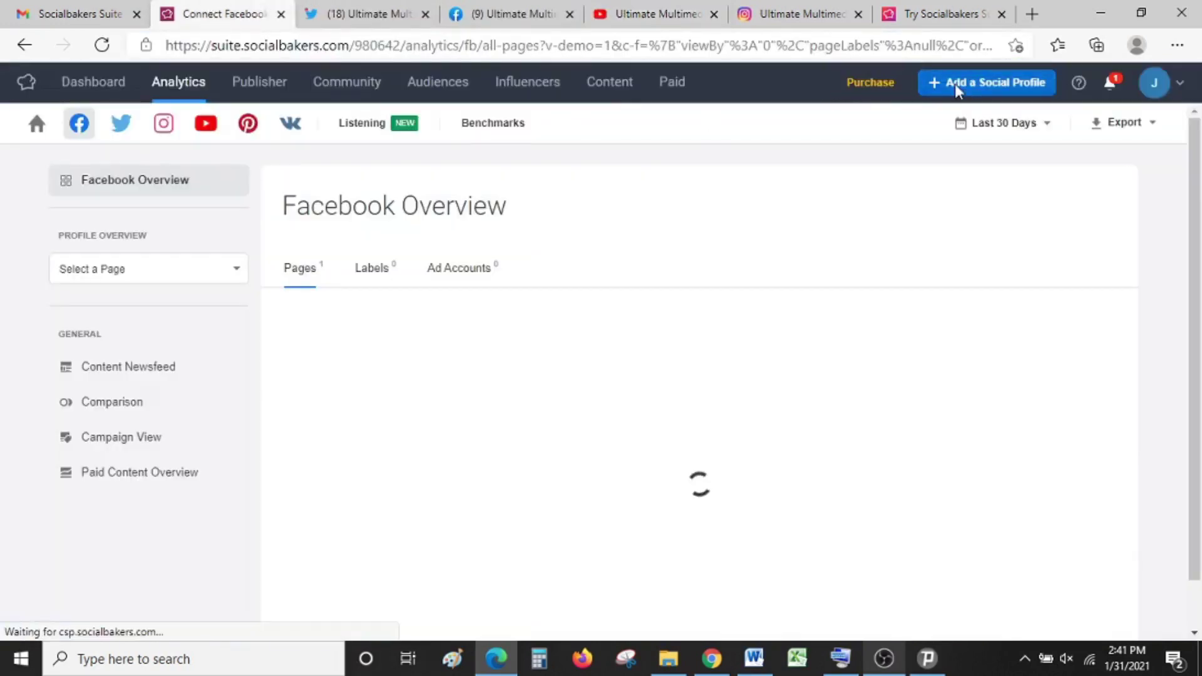
click(955, 84)
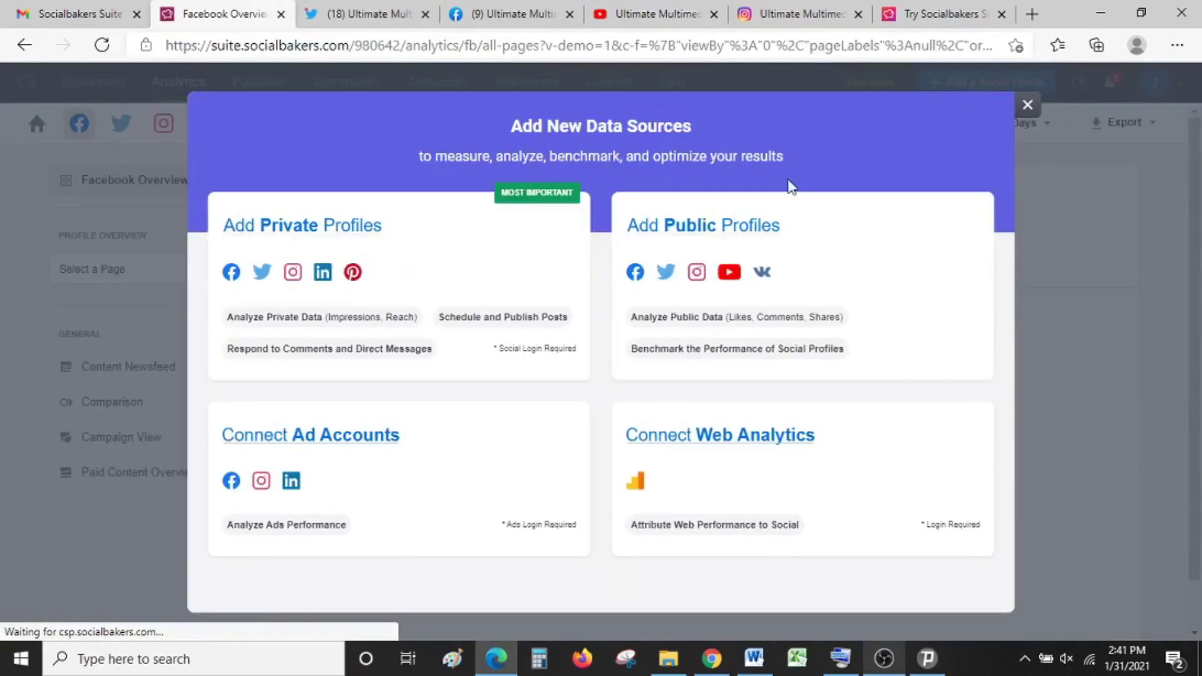
click(670, 234)
key(ctrl+v)
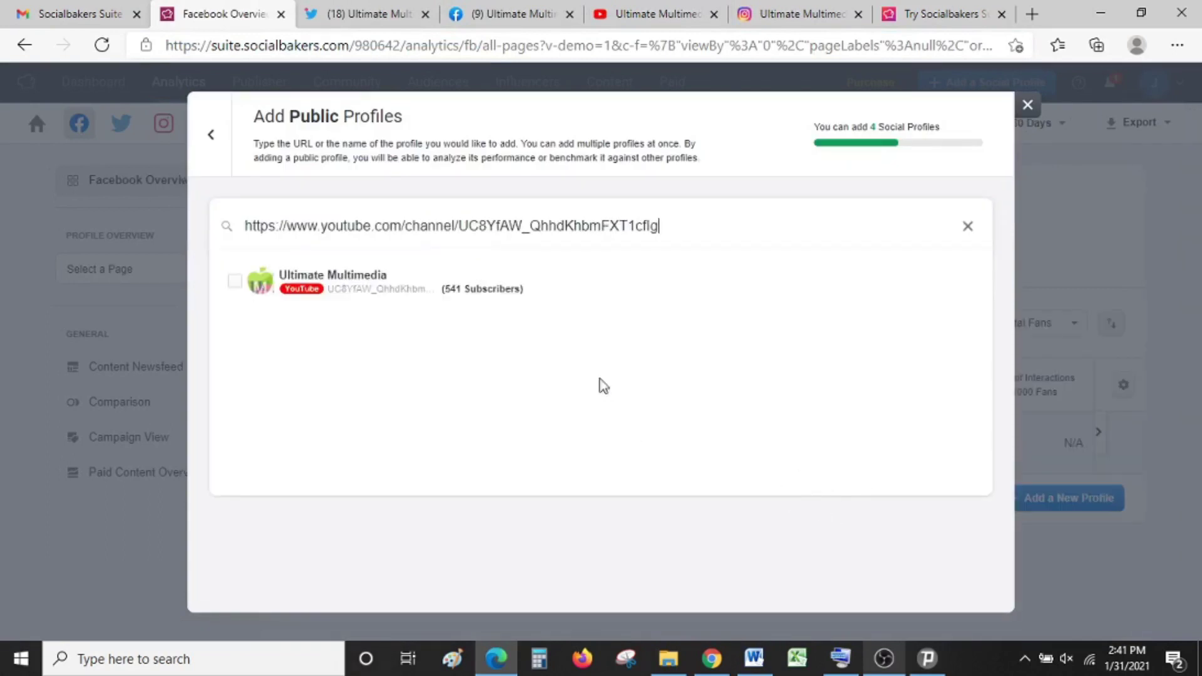
click(234, 281)
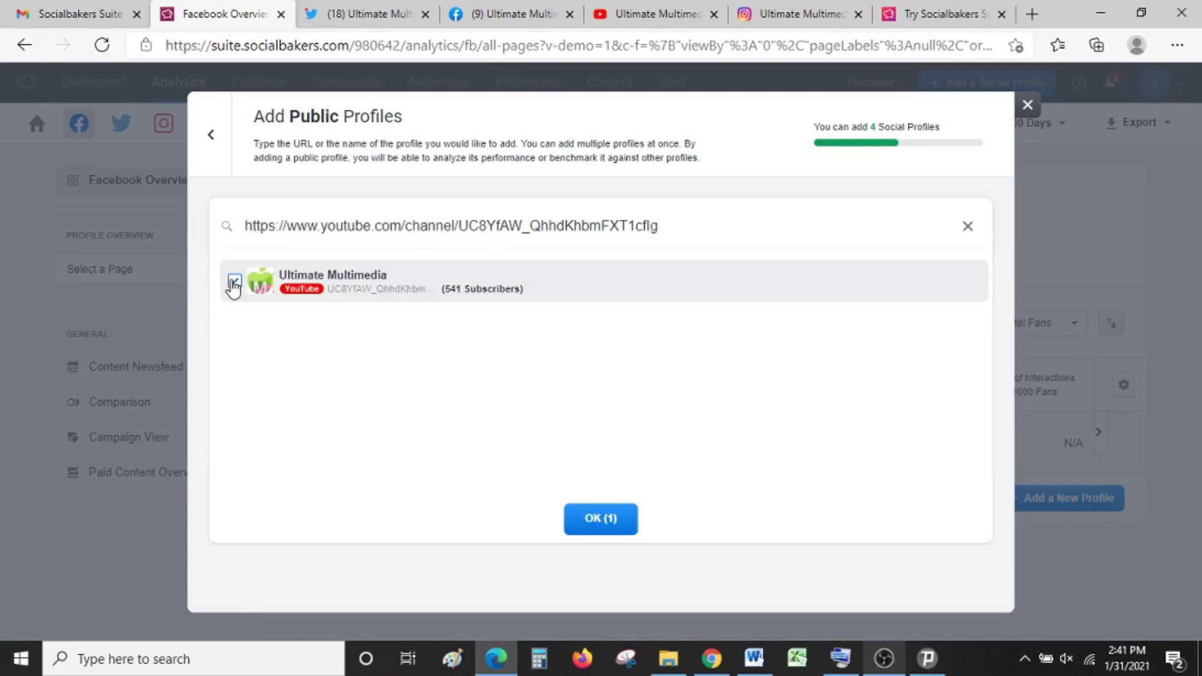
click(591, 524)
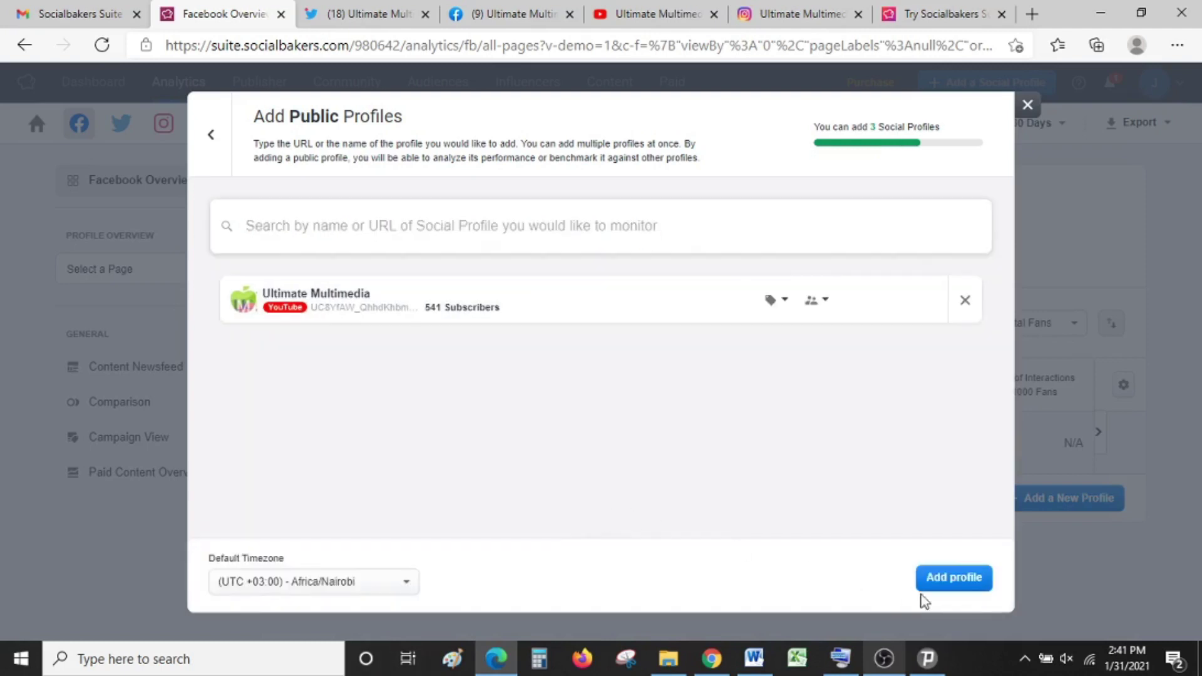
click(946, 585)
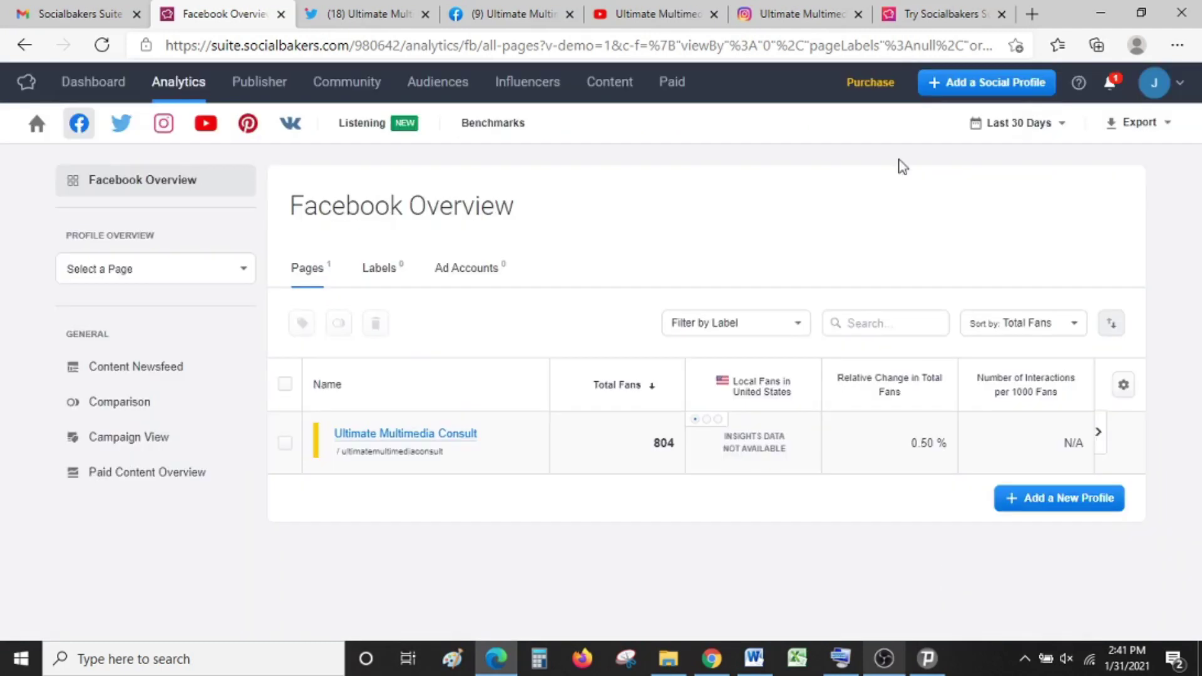
click(786, 14)
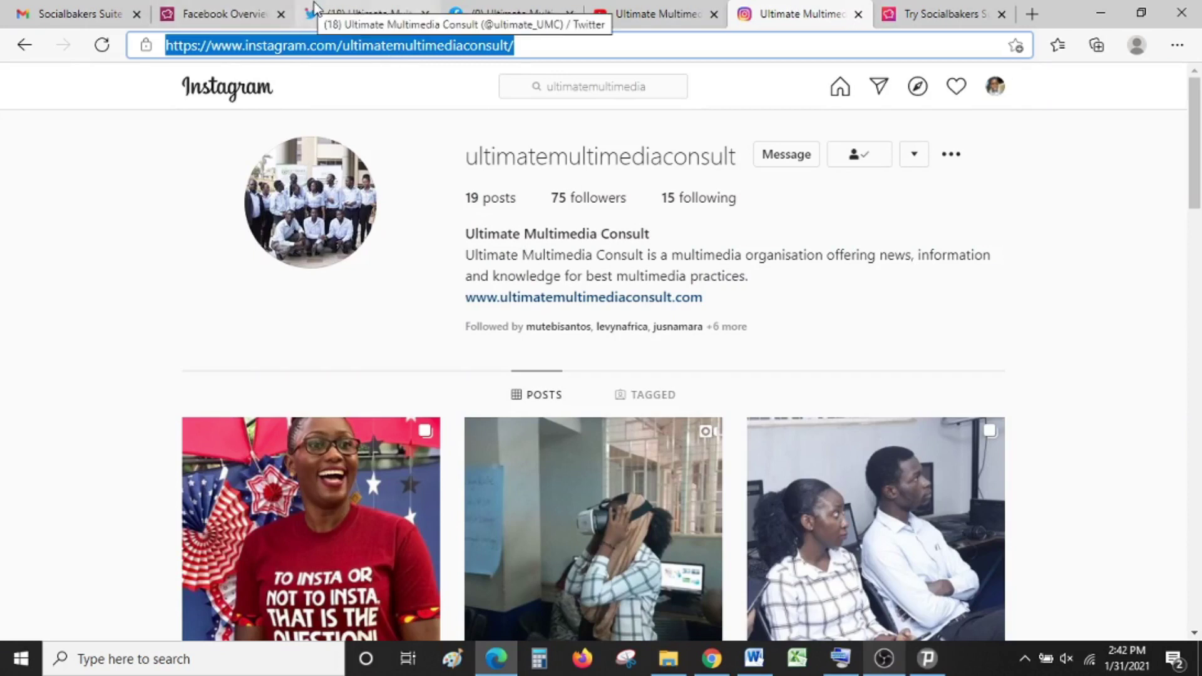
Step: Add the Ultimate Multimedia Consult Instagram account (75 followers) through Add Public Profiles using its URL
click(222, 13)
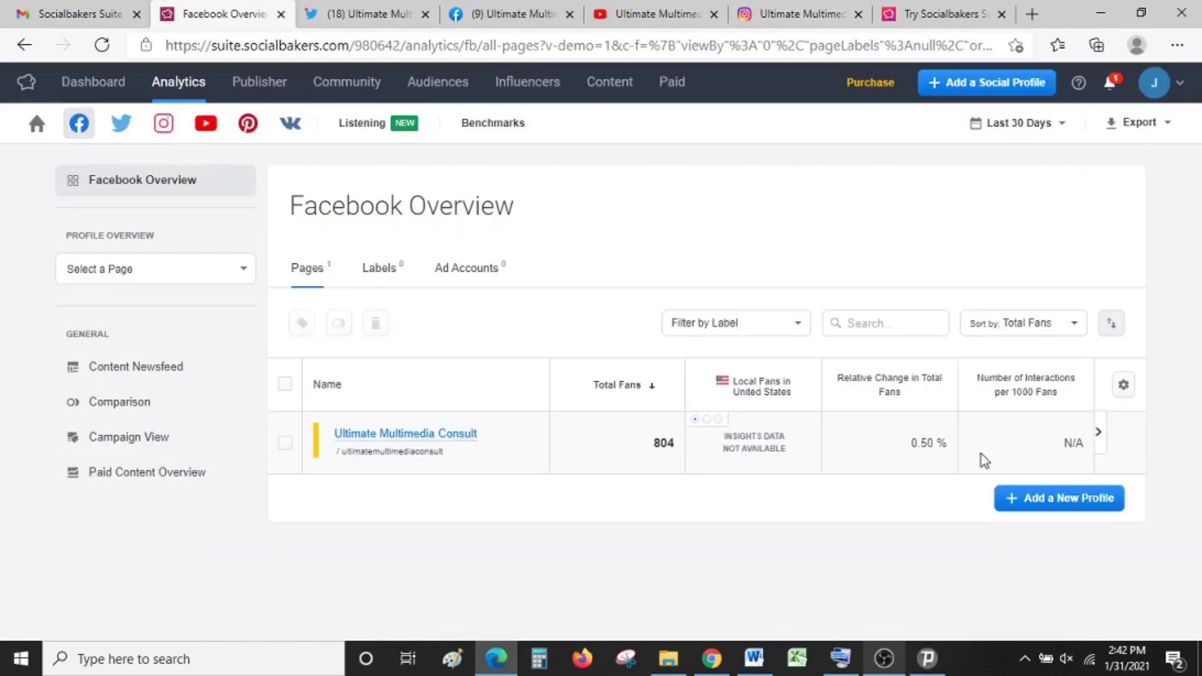
click(990, 93)
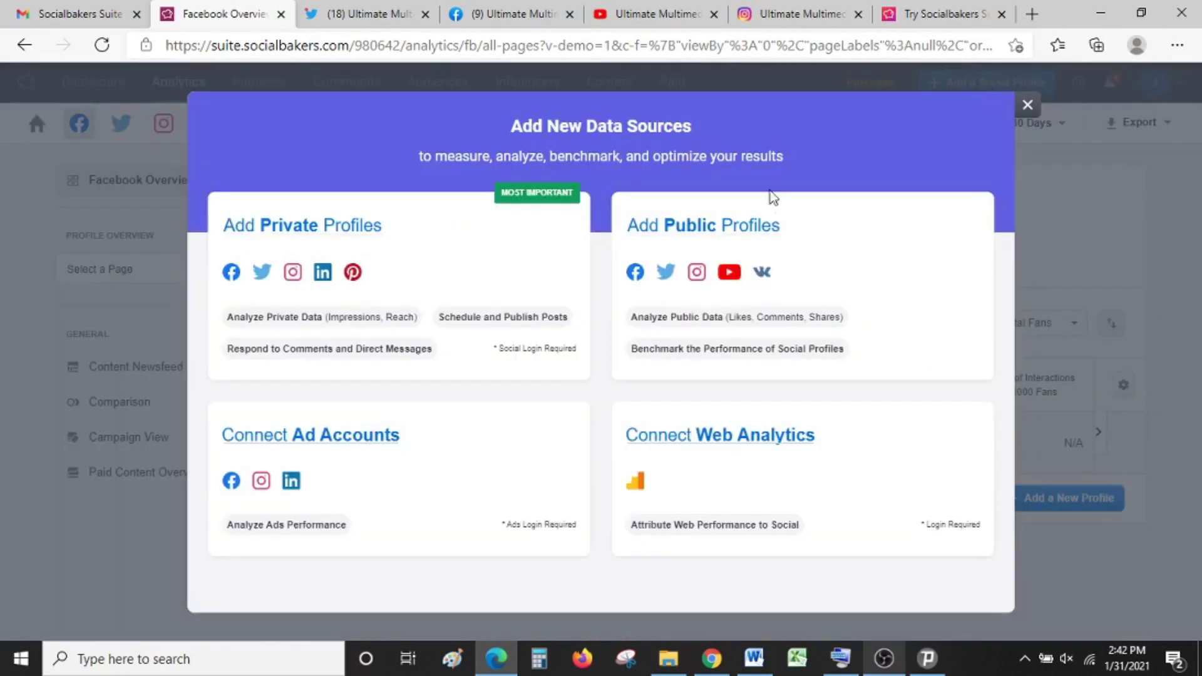
click(752, 227)
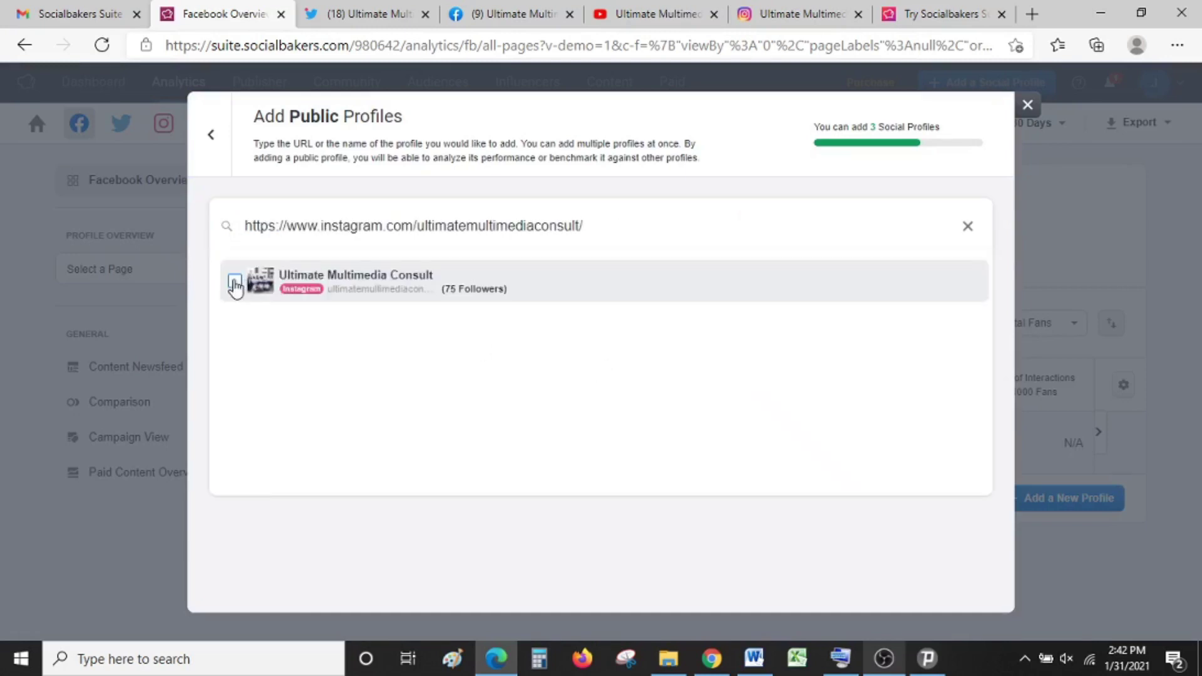
click(235, 281)
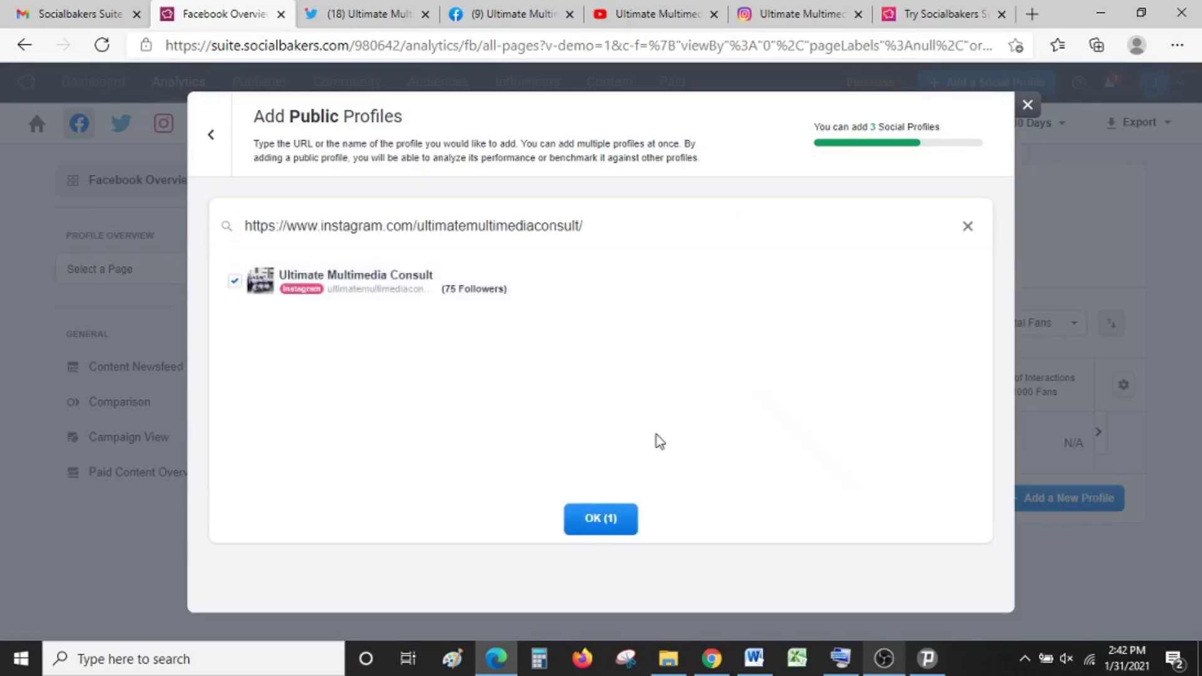
click(584, 517)
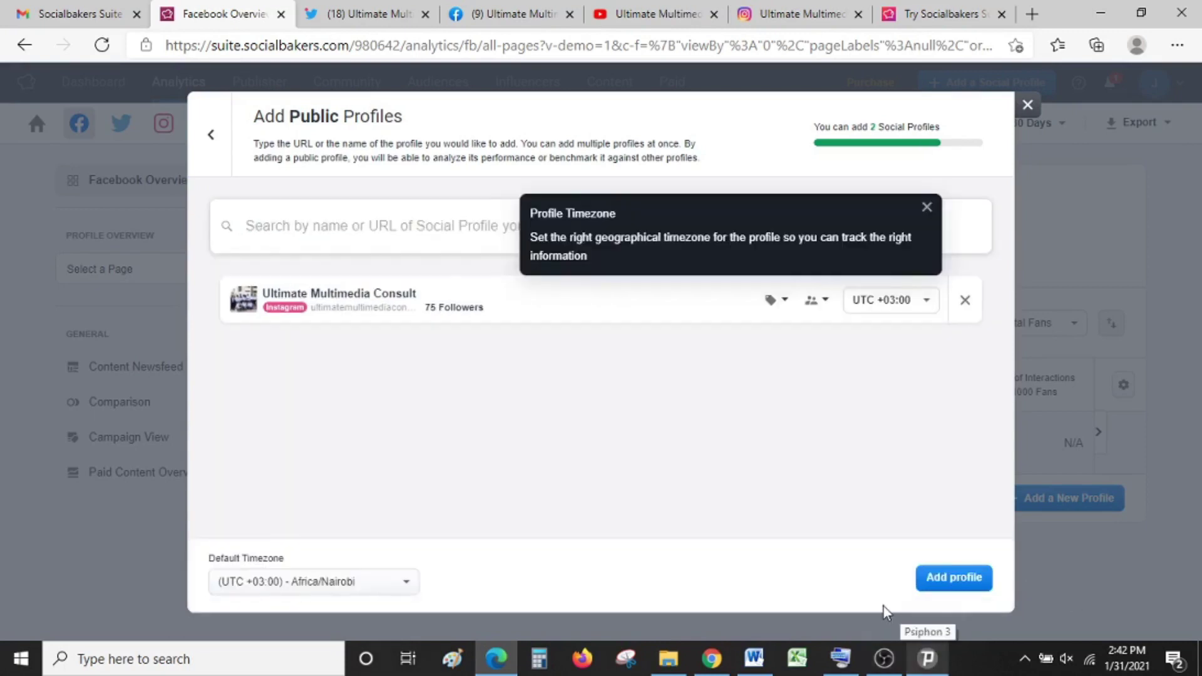
click(944, 576)
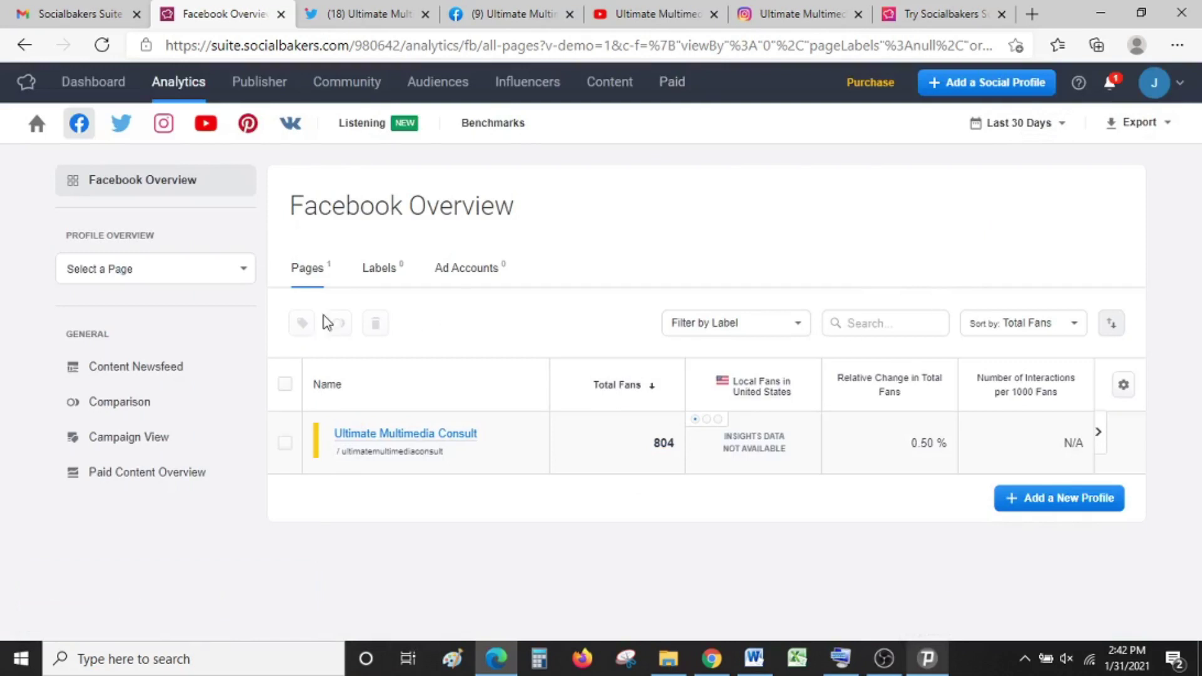
click(992, 82)
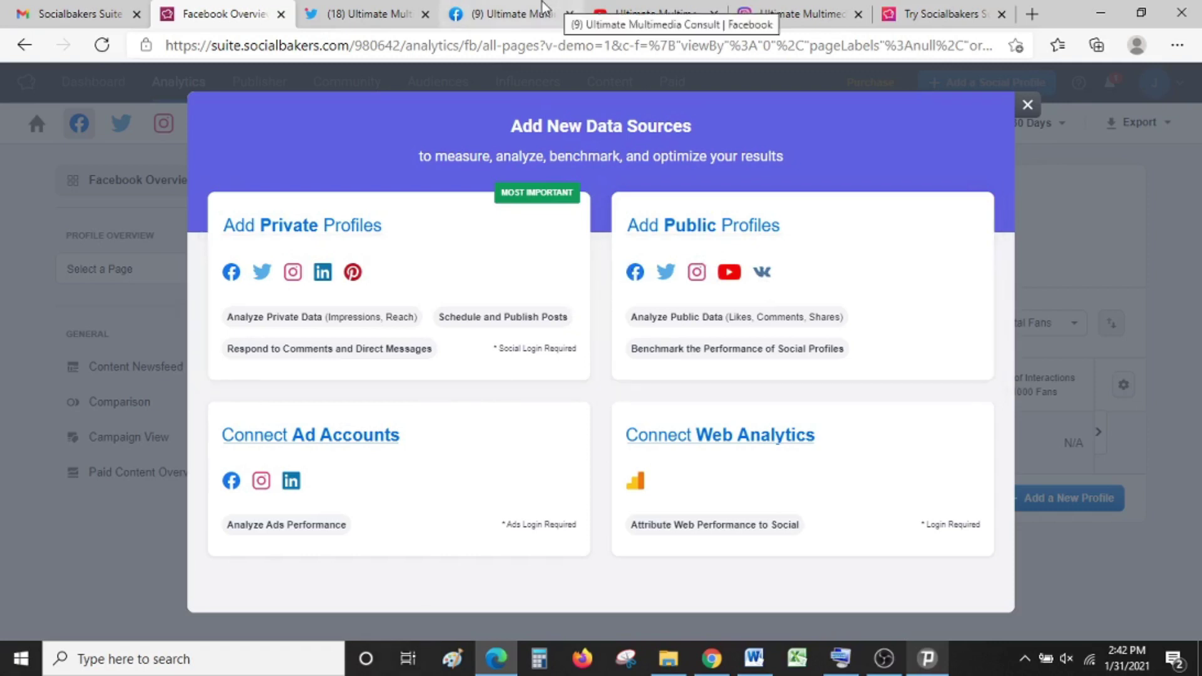
click(1027, 106)
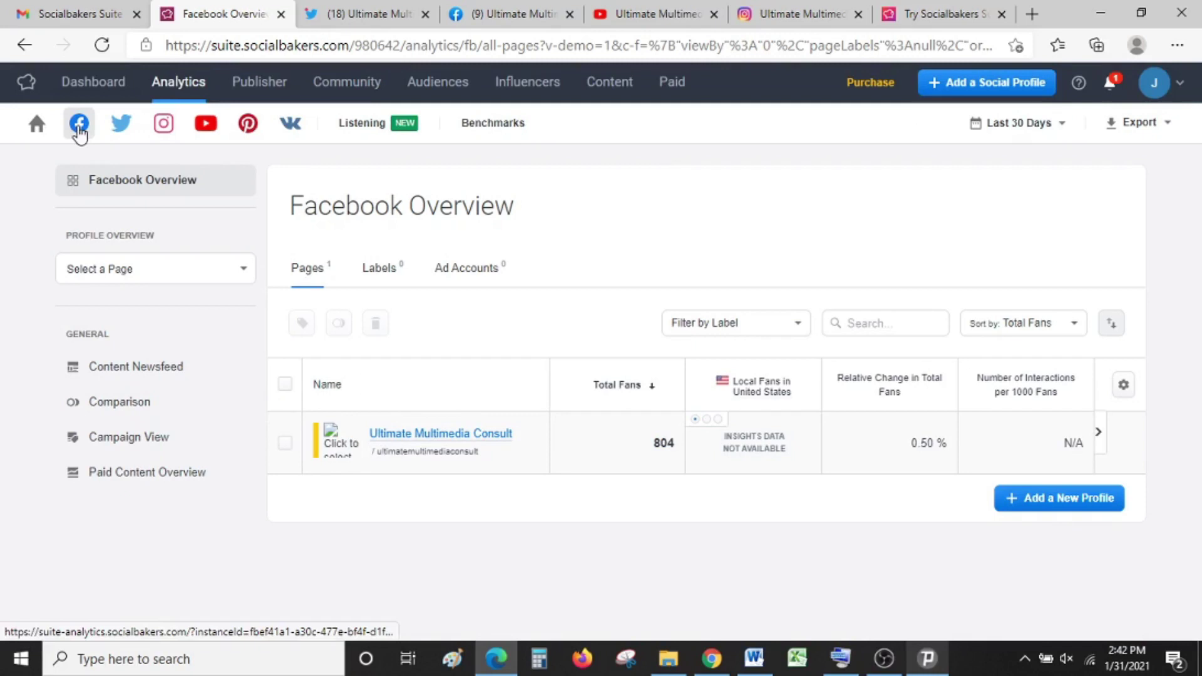
Step: Scroll through the Ultimate Multimedia Consult Facebook page analytics, then switch to the Twitter overview
click(443, 441)
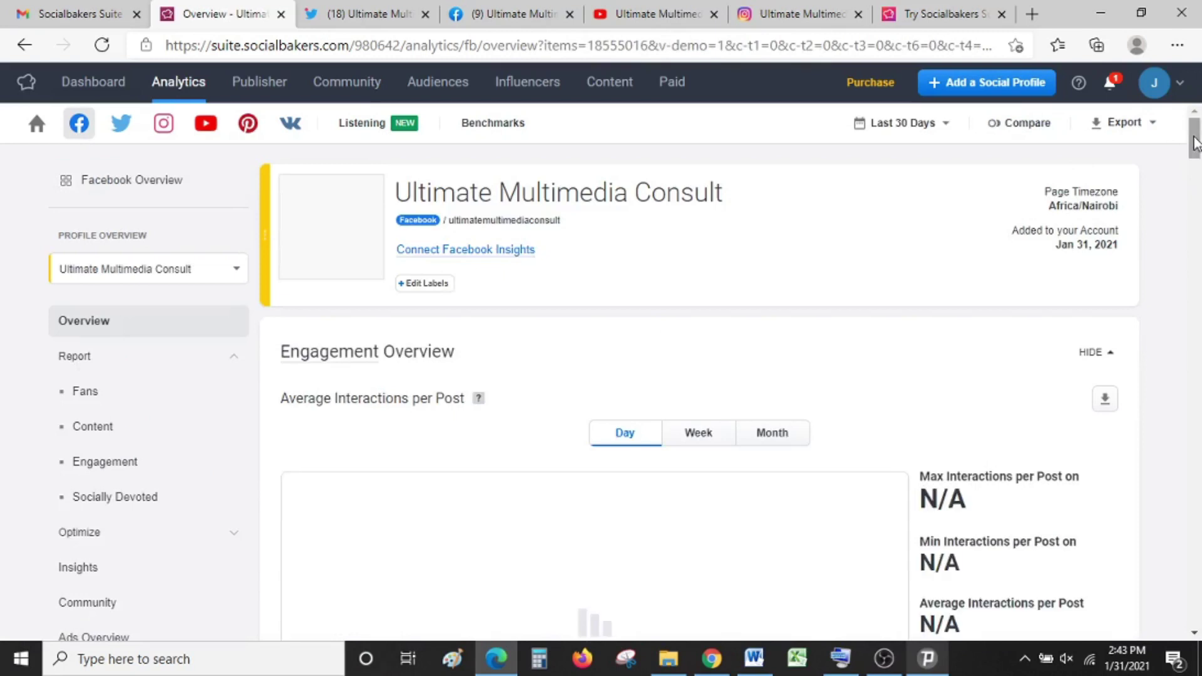
drag(1194, 141, 1195, 181)
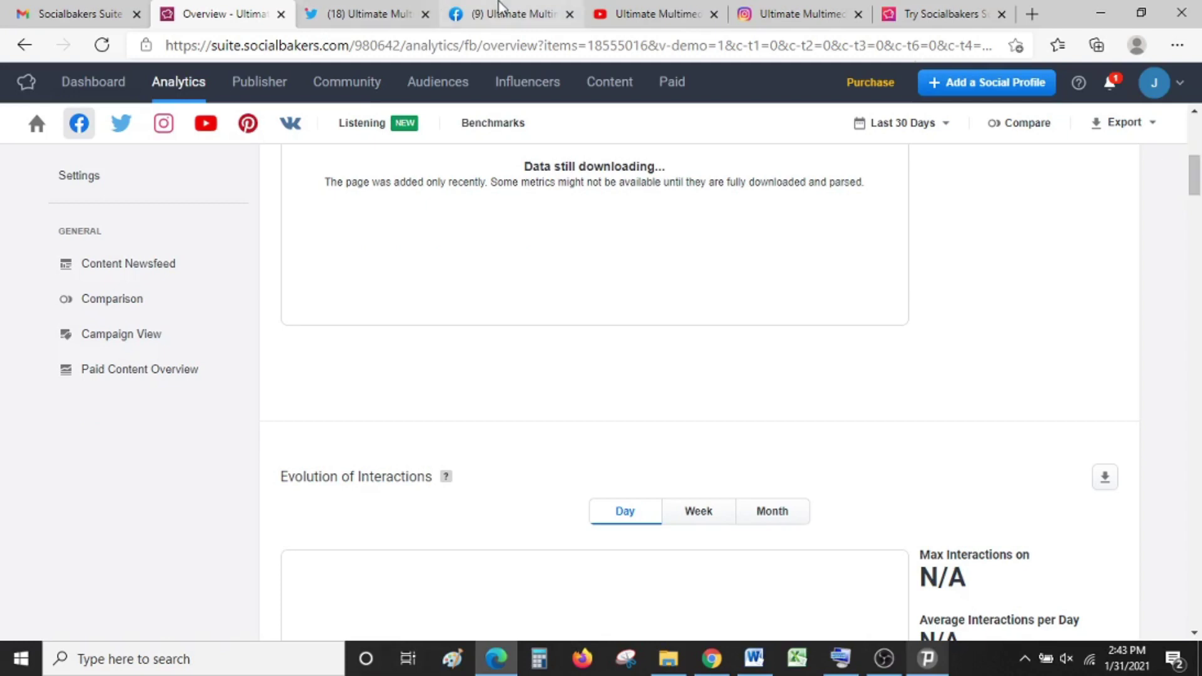
drag(1195, 166, 1197, 129)
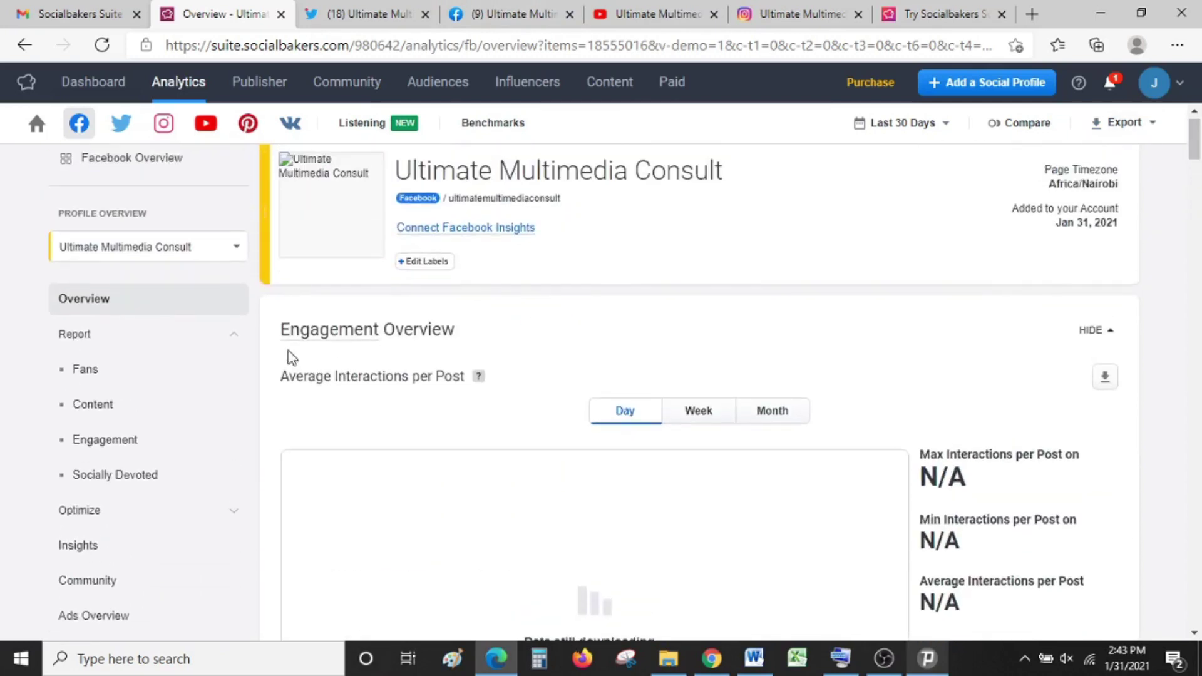
click(124, 128)
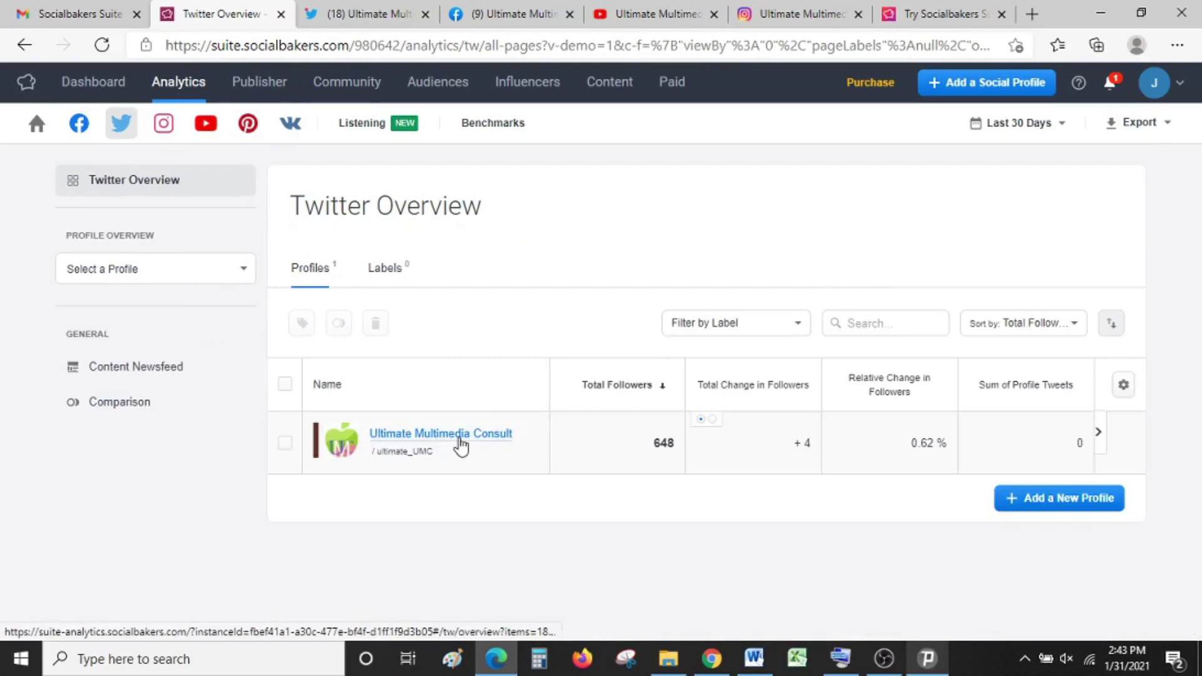
Step: Open the Ultimate Multimedia Consult Twitter analytics (648 followers, +4) and check the Last 30 Days range without changing it
click(461, 444)
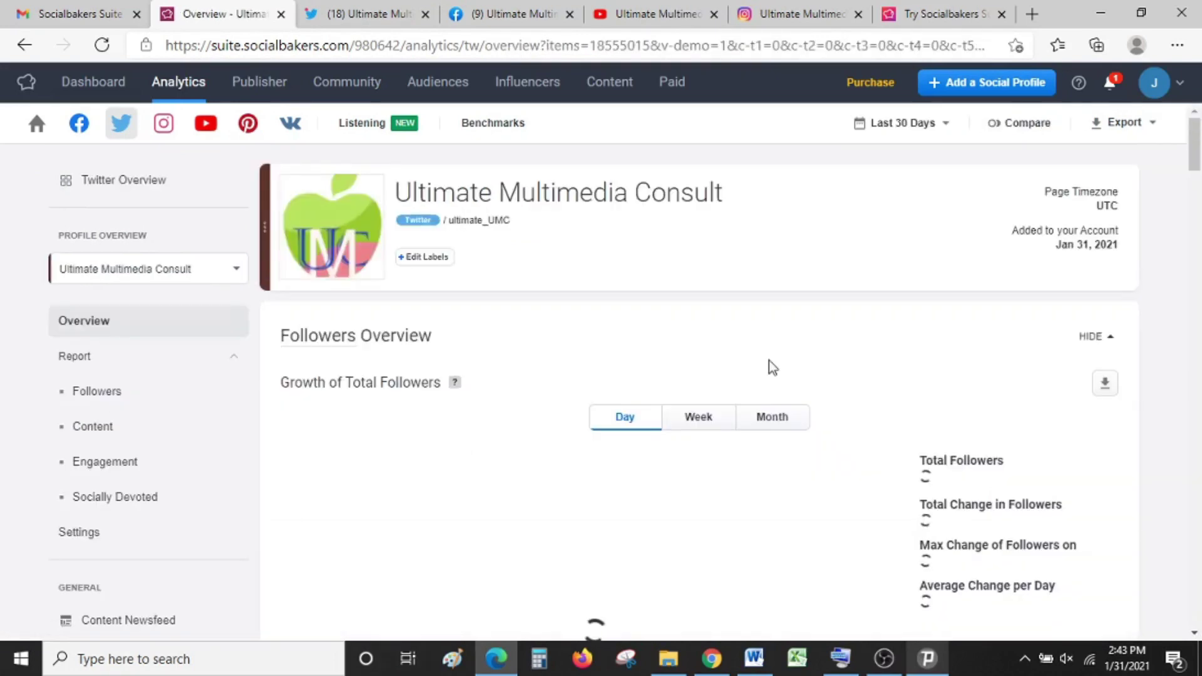
scroll(1199, 168, down, 3)
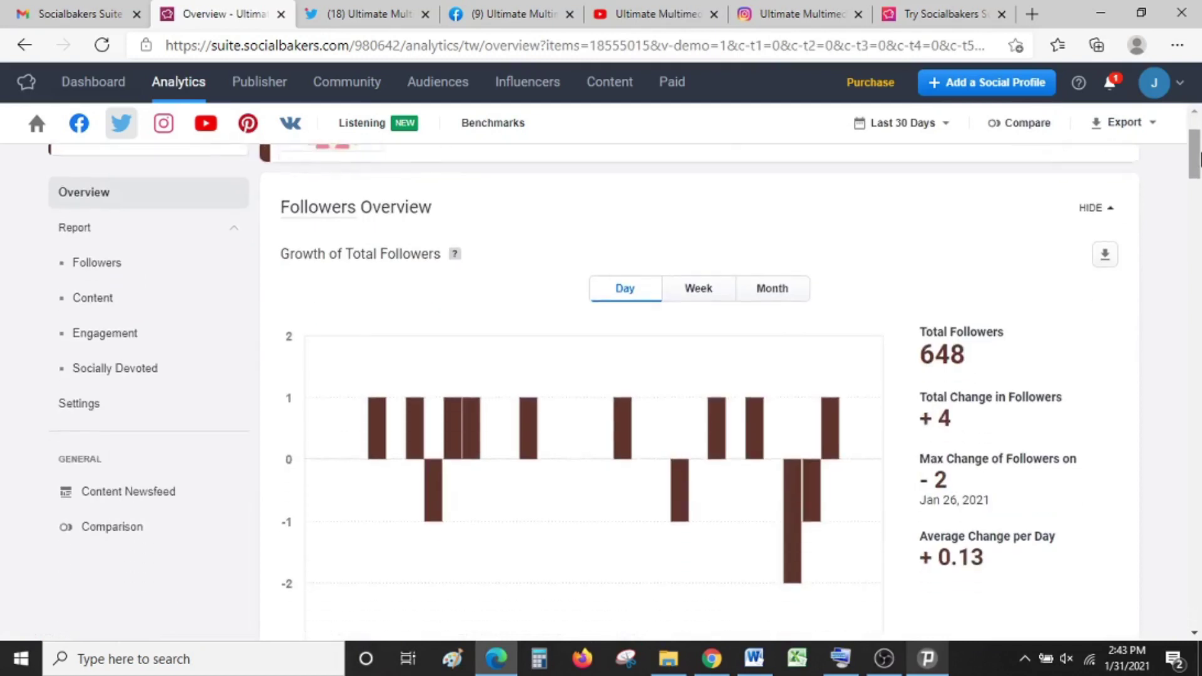
drag(1199, 167, 1192, 125)
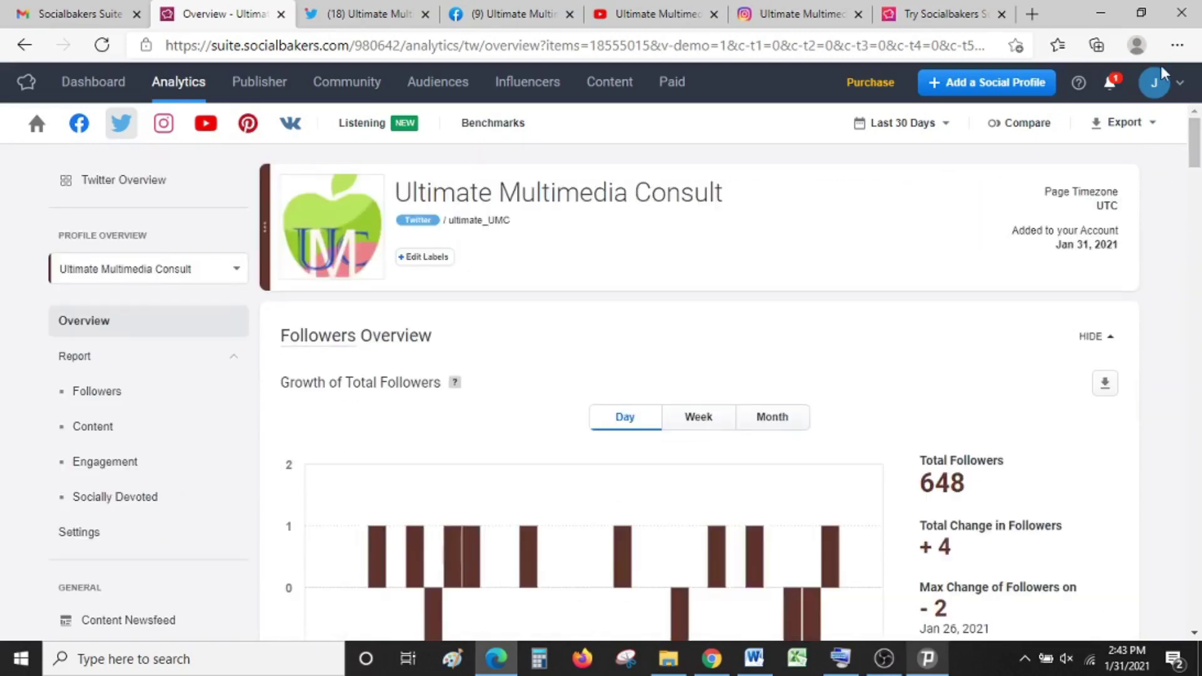
click(939, 127)
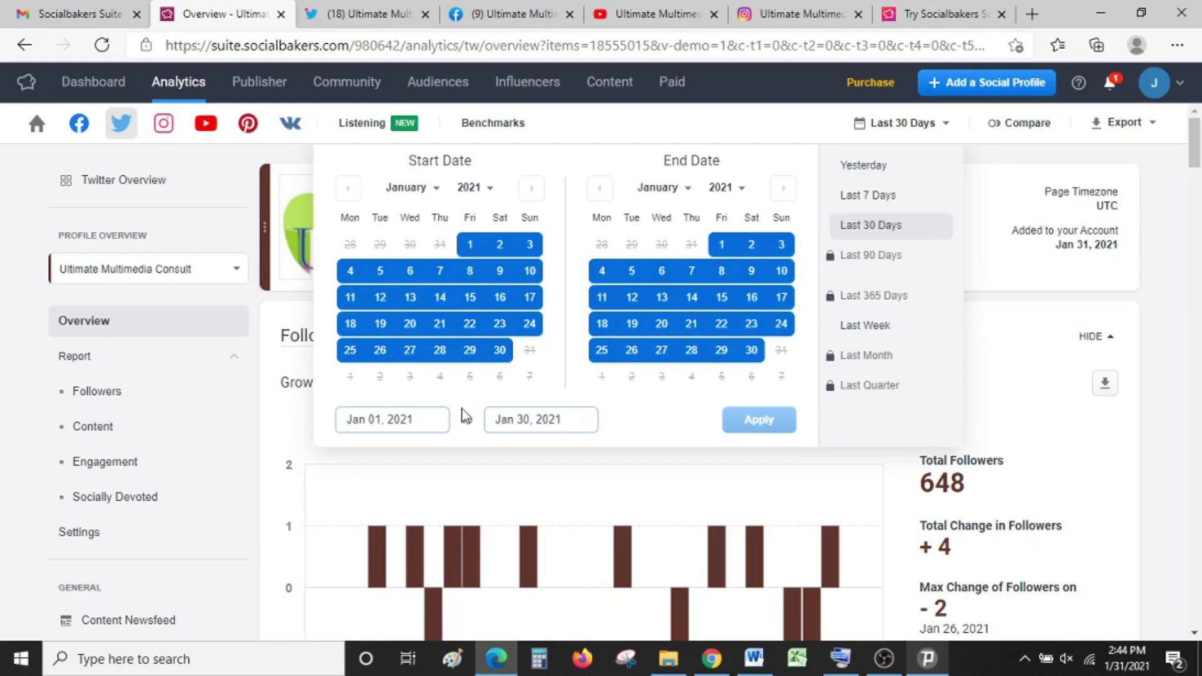
click(901, 129)
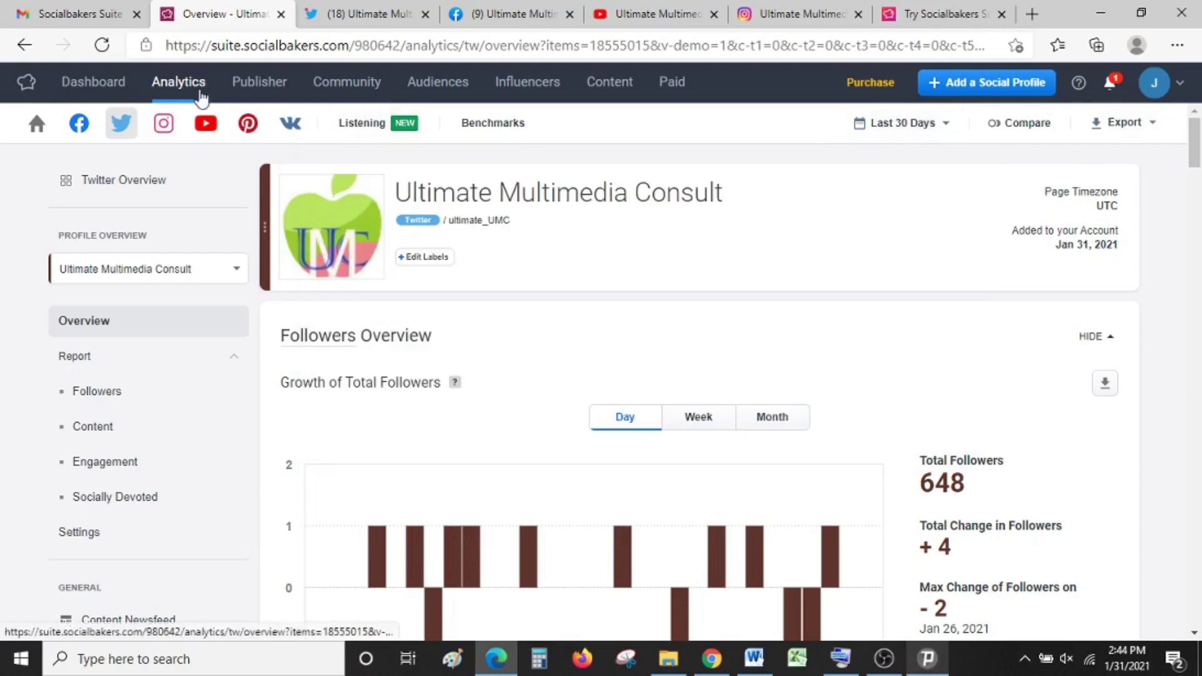
Step: View the Ultimate Multimedia Consult Instagram analytics (75 followers), then switch to the YouTube overview
click(166, 124)
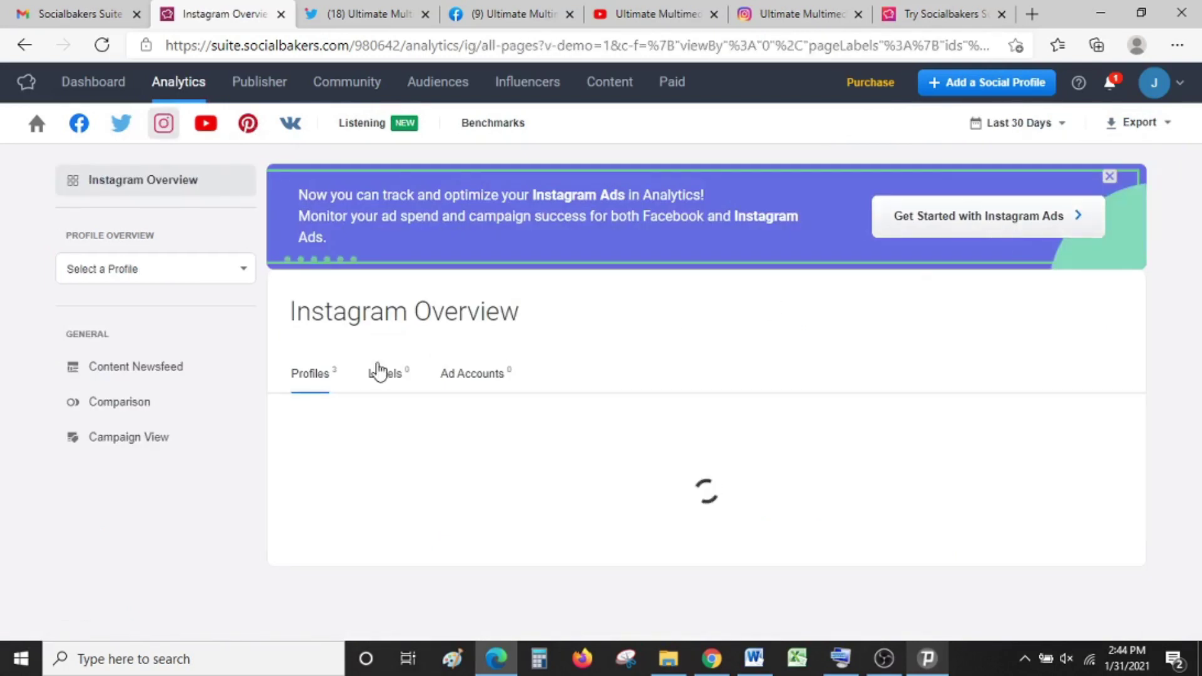
scroll(1200, 172, down, 3)
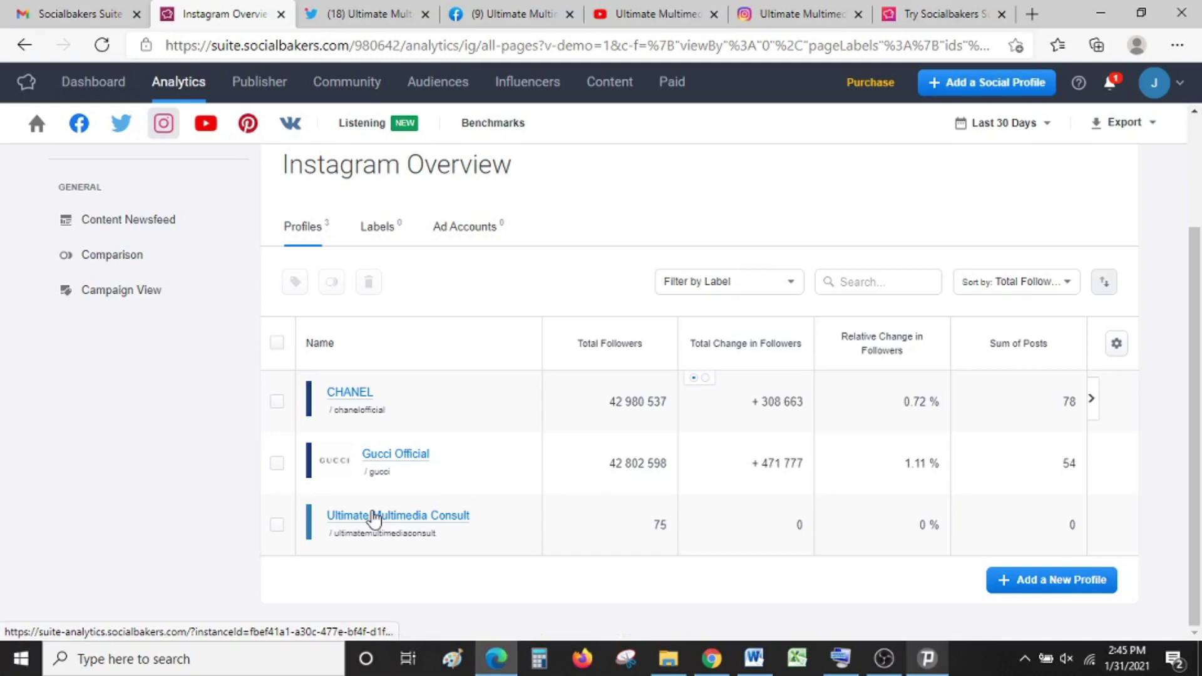
click(374, 516)
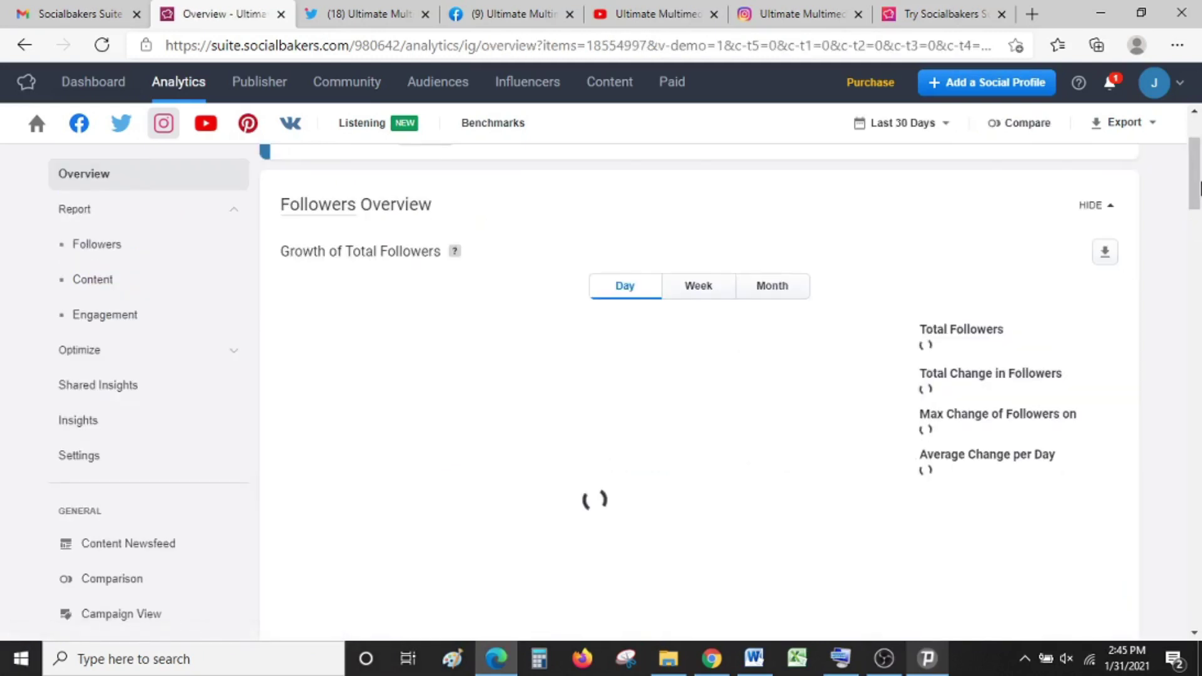
drag(1199, 188, 1199, 176)
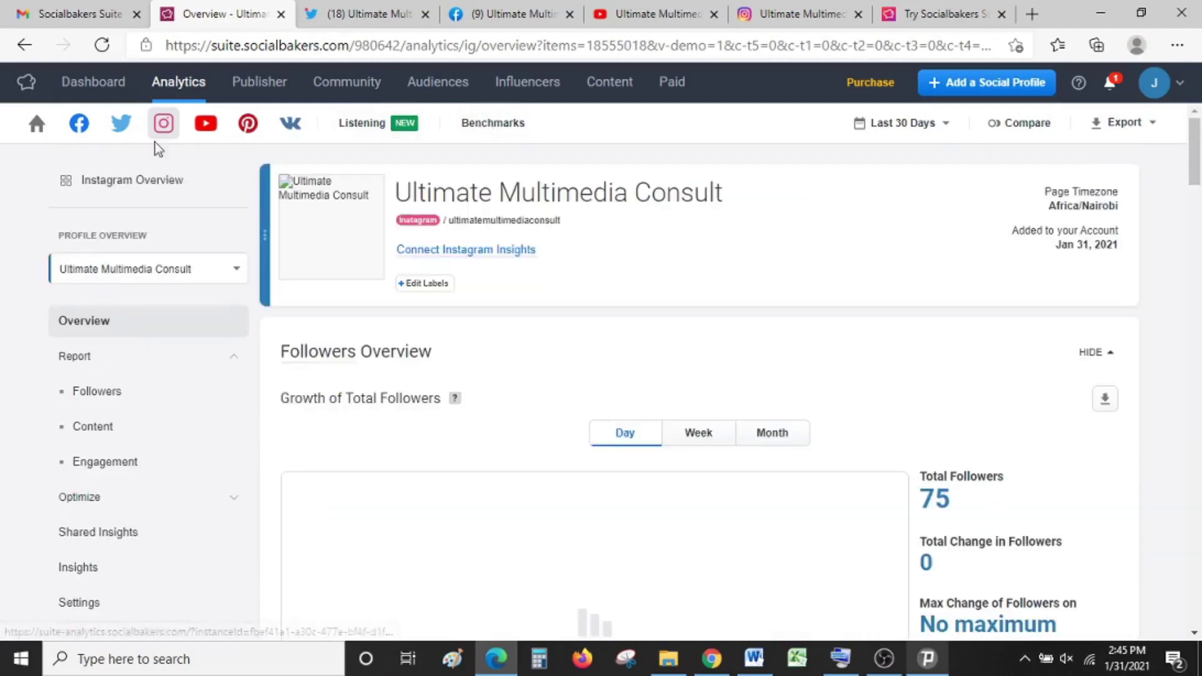
click(204, 133)
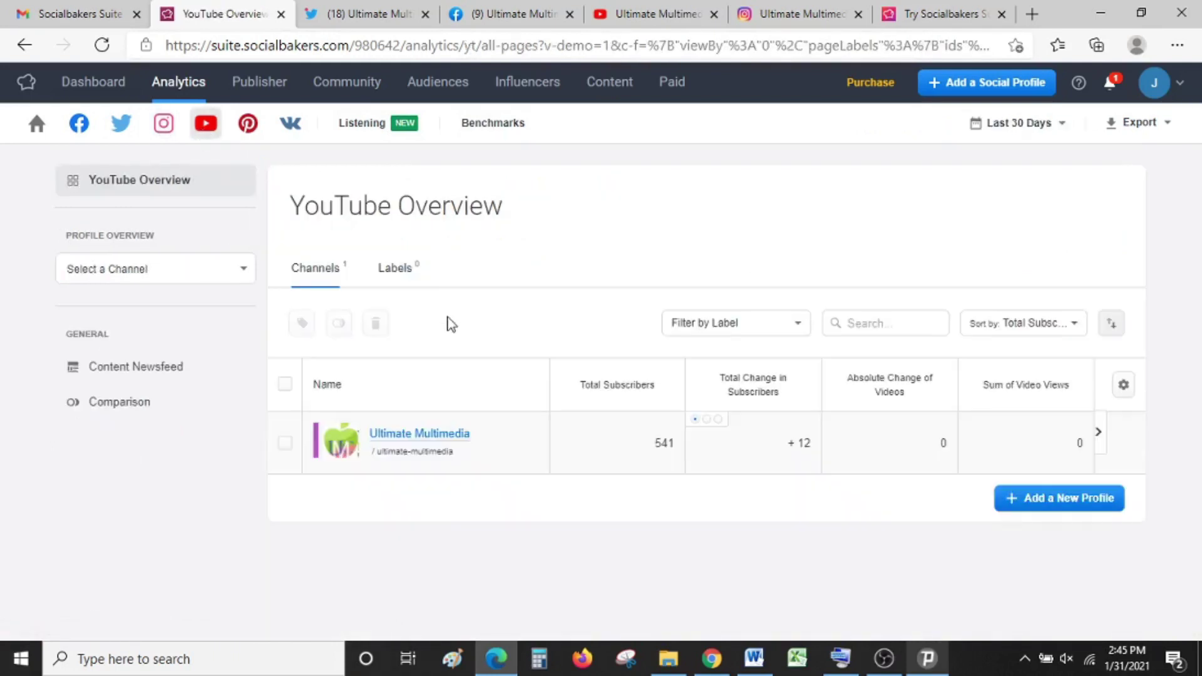
Step: Open the Ultimate Multimedia channel's YouTube analytics and scroll through the Subscribers and Content Overview charts
click(453, 438)
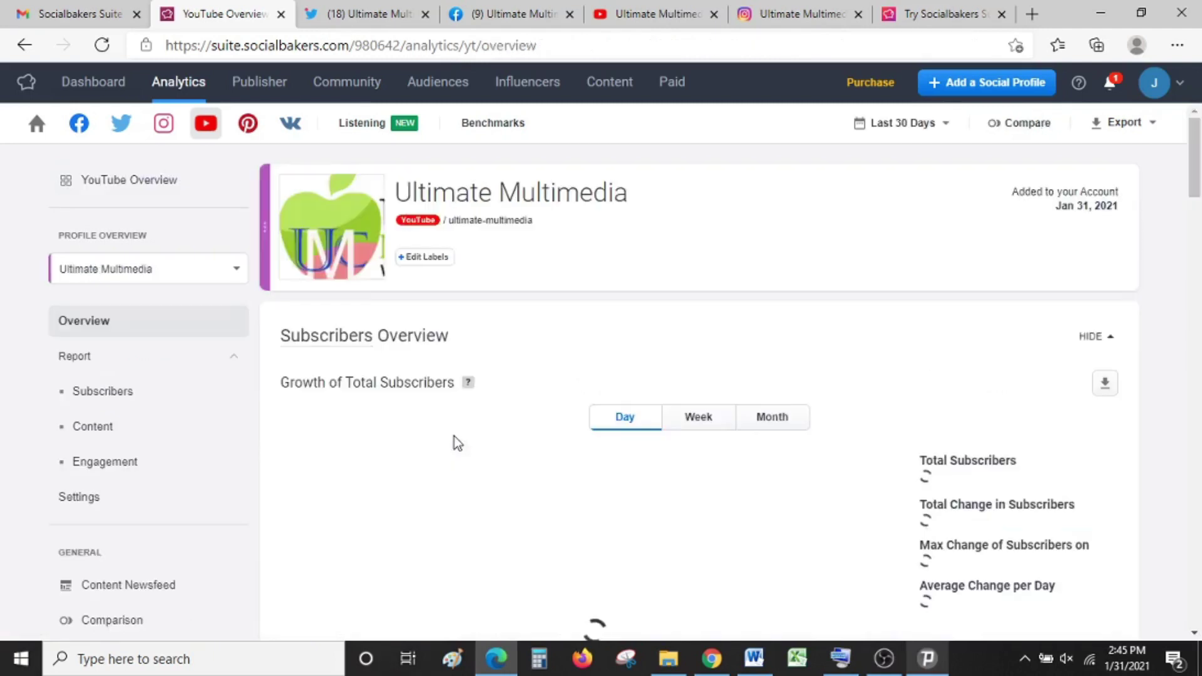
scroll(1200, 213, down, 5)
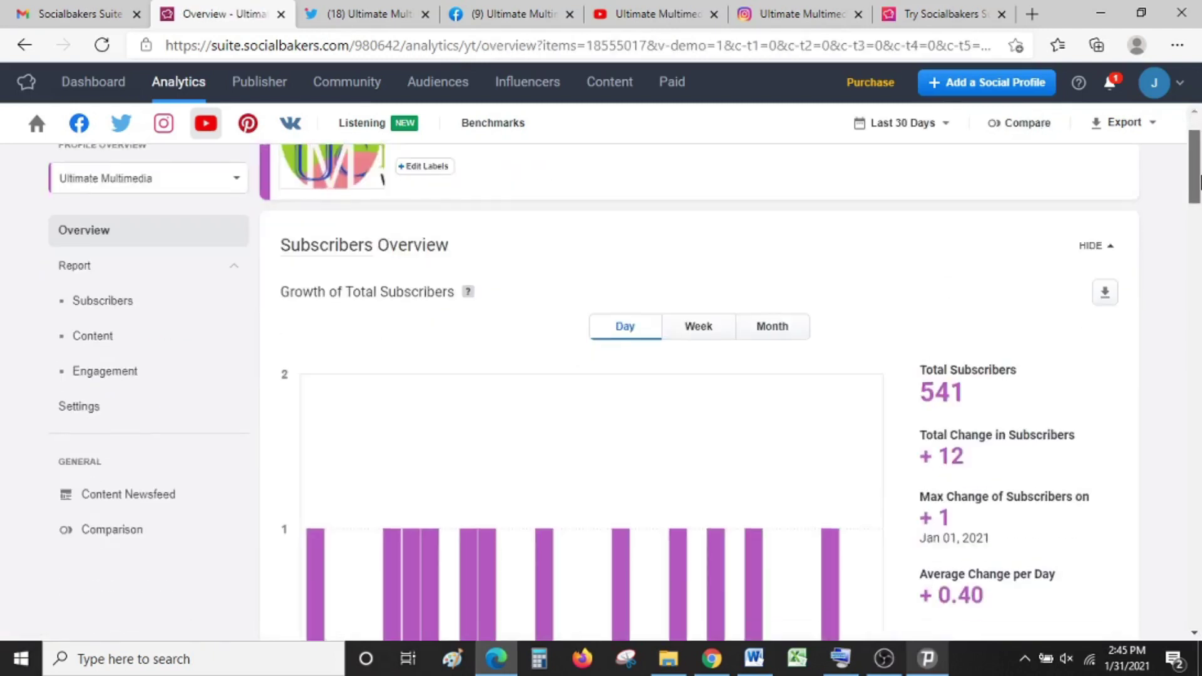
scroll(1199, 213, down, 4)
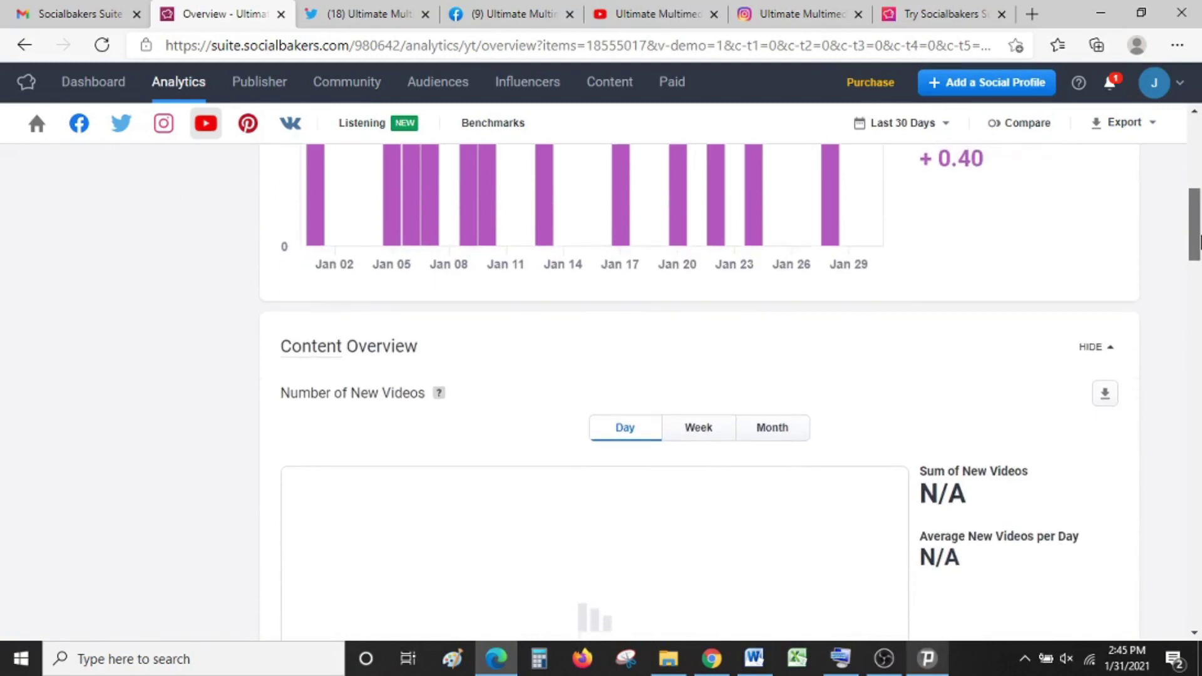
scroll(1196, 220, up, 2)
drag(1196, 220, 1199, 262)
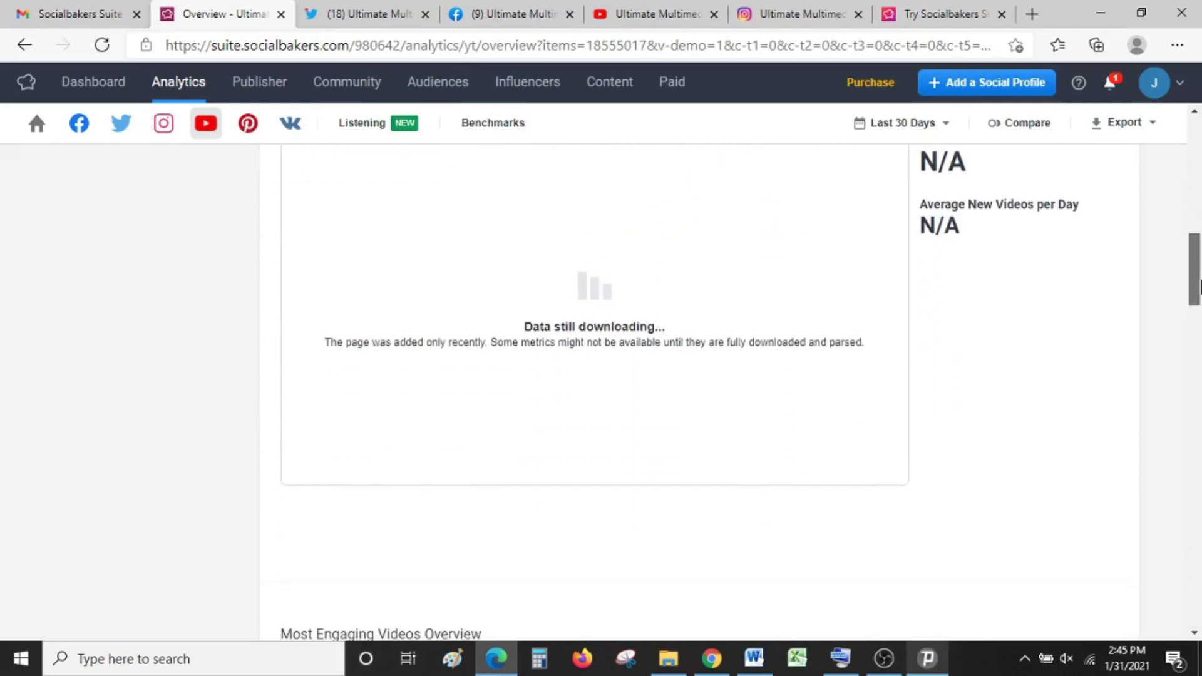
drag(1199, 286, 1199, 135)
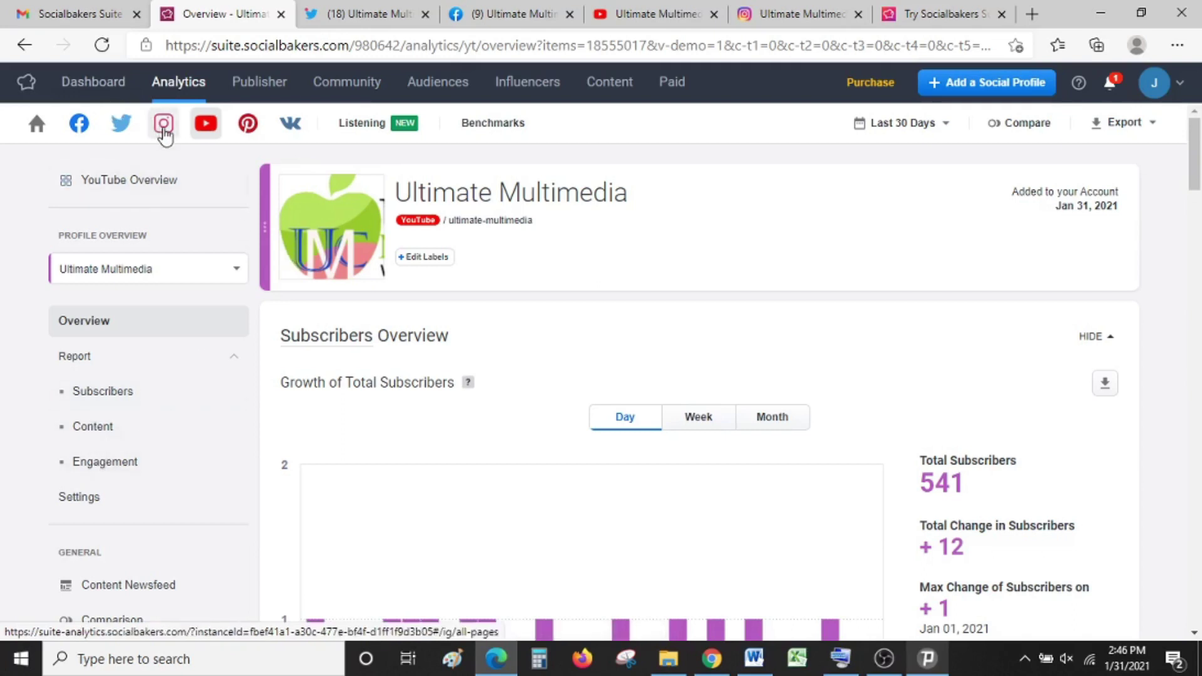
Step: From the Instagram overview, open the Ultimate Multimedia Consult profile's Followers Overview showing 75 followers
click(164, 132)
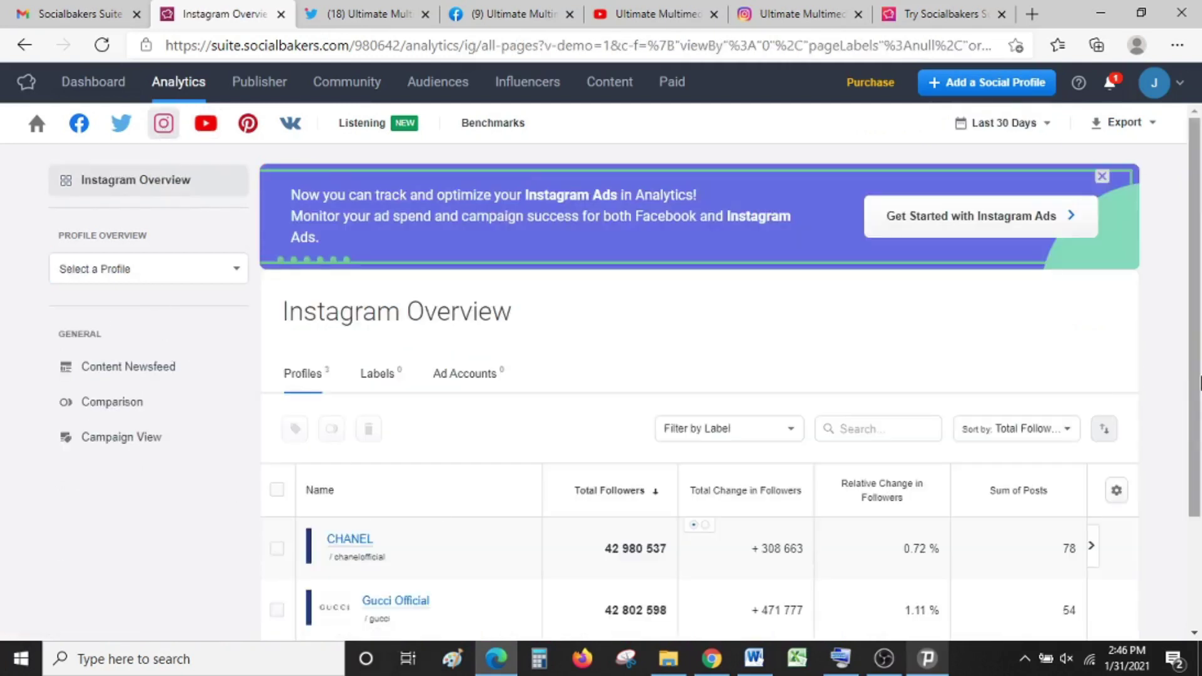
scroll(1199, 205, down, 3)
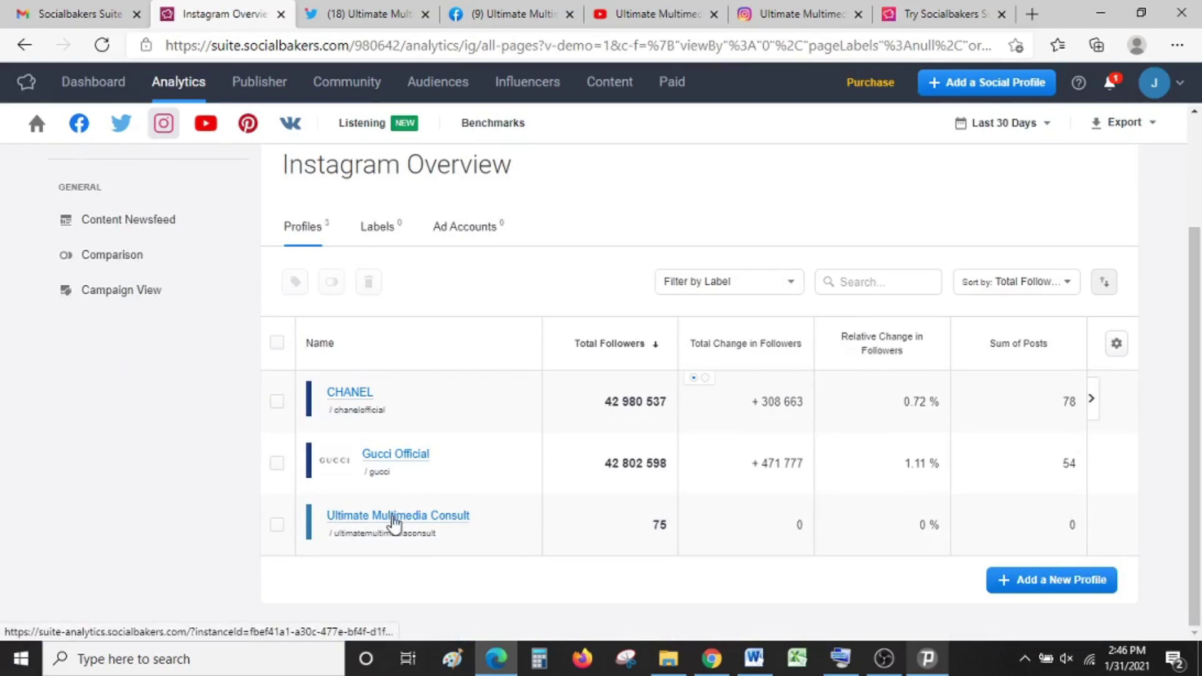
click(393, 516)
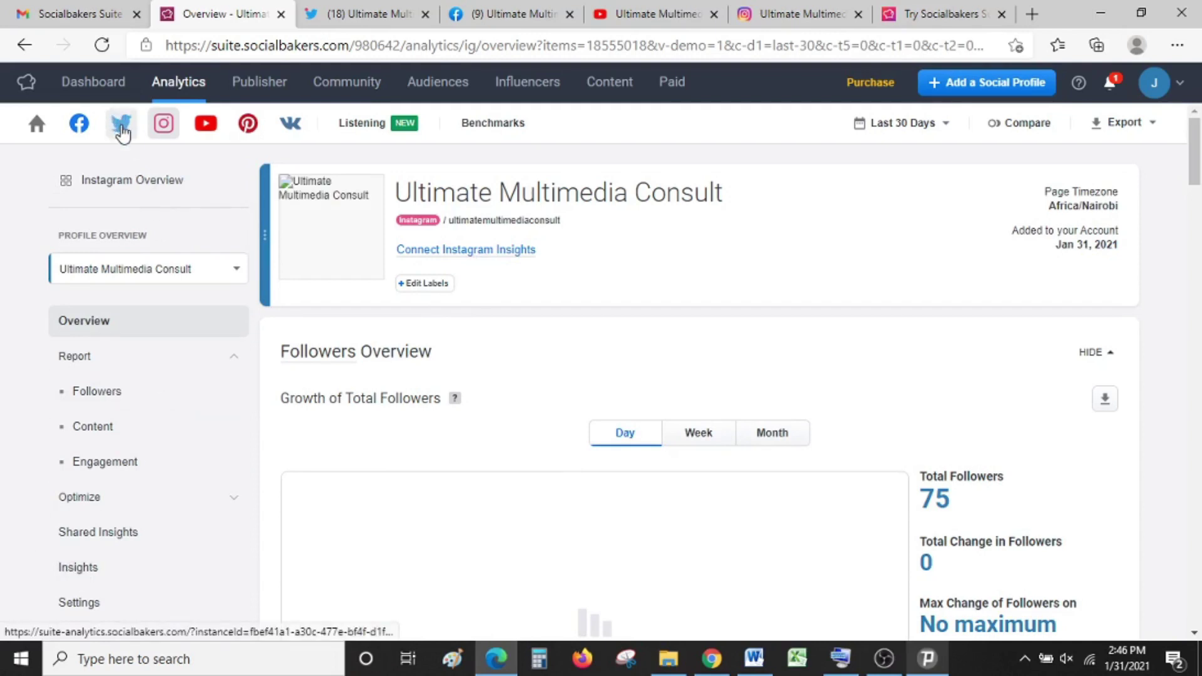
Step: Open the Ultimate Multimedia Consult Twitter profile and review its follower growth
click(122, 131)
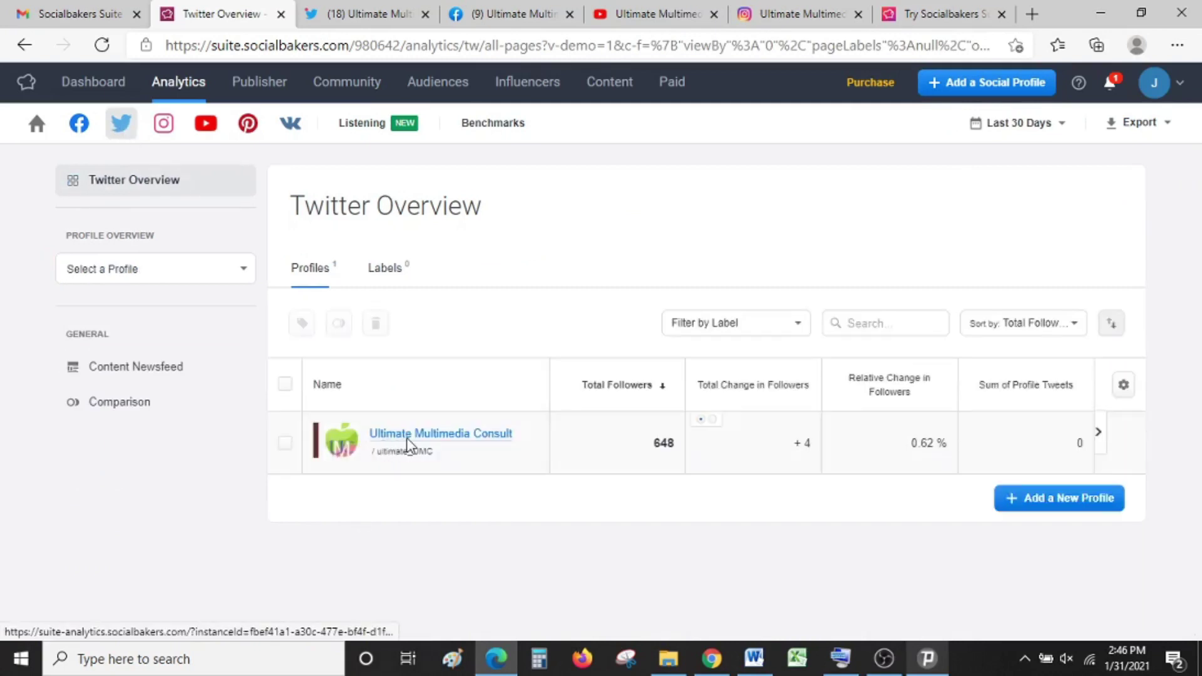
click(409, 445)
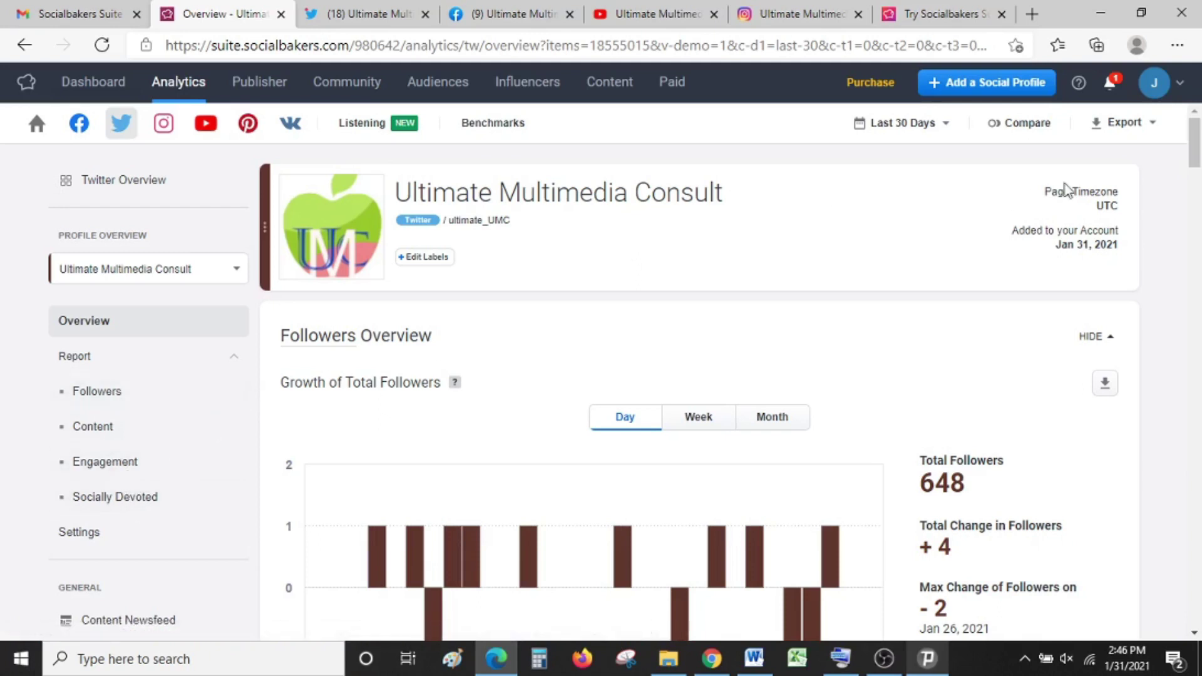
drag(1194, 167, 1194, 181)
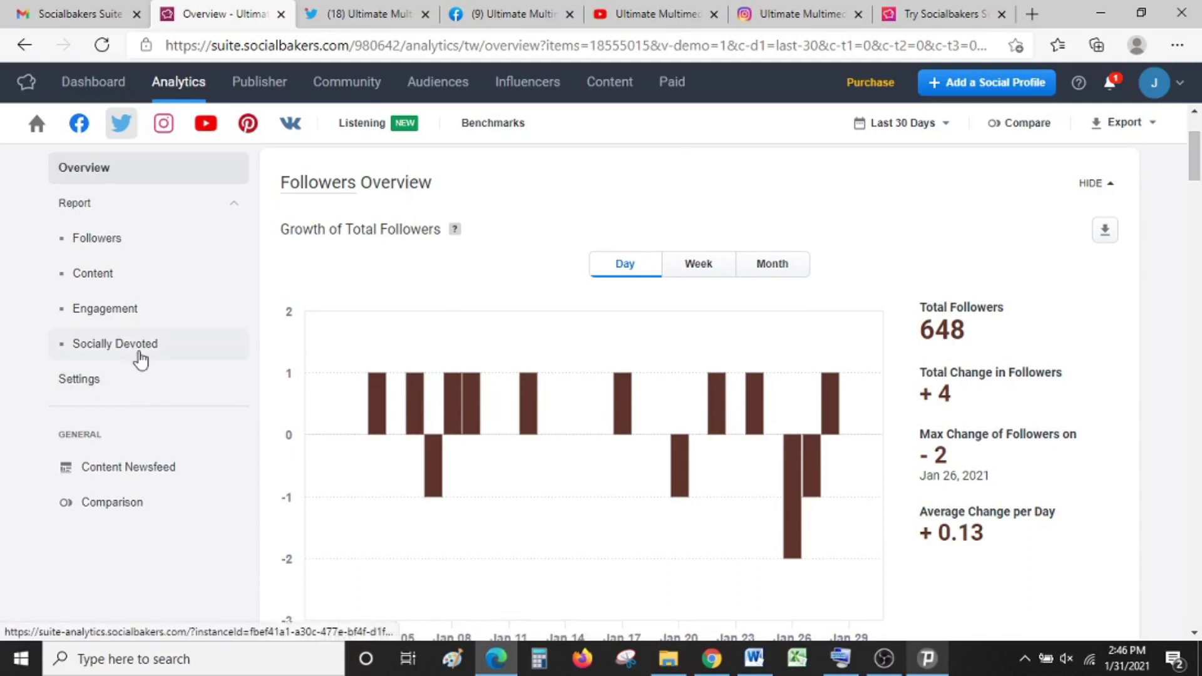
Step: Review the profile's Socially Devoted report, then return to the Facebook overview (804 fans)
click(115, 344)
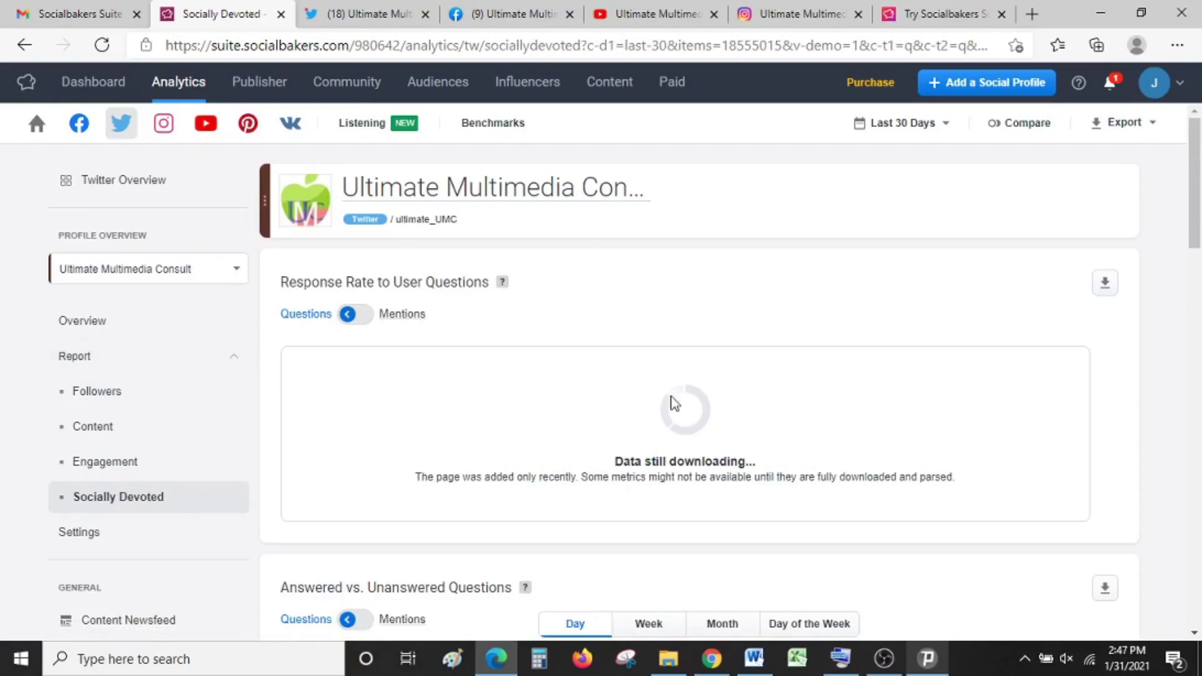
drag(1200, 205, 1199, 232)
scroll(1200, 232, up, 3)
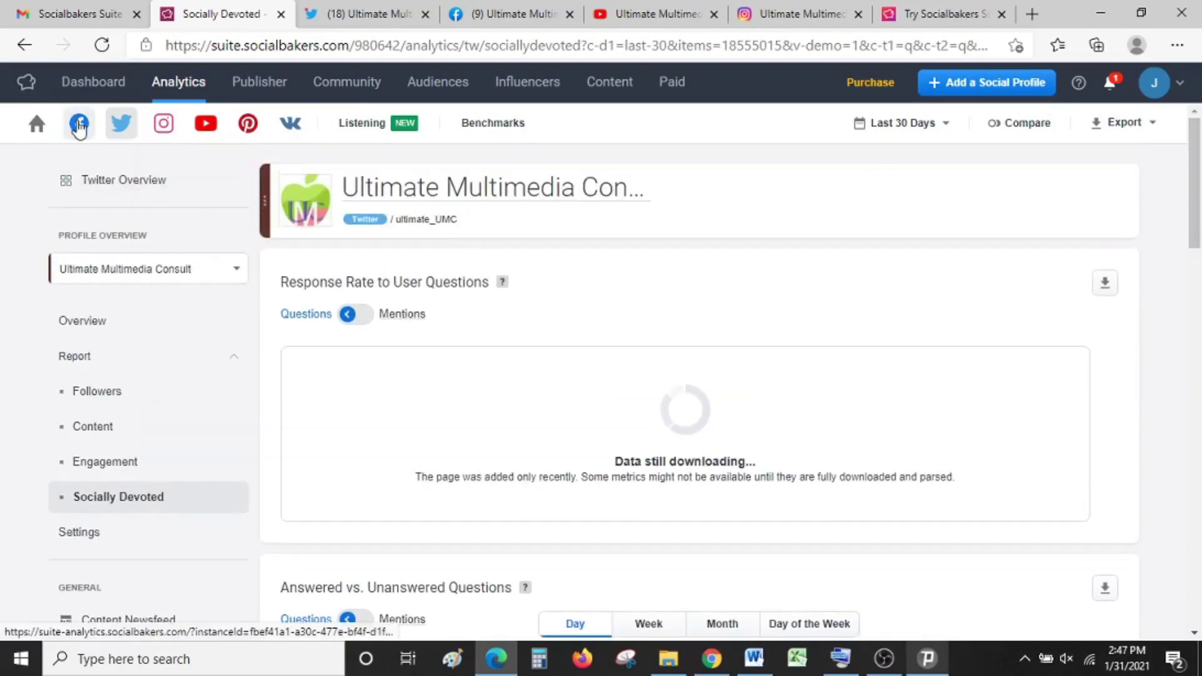
click(79, 125)
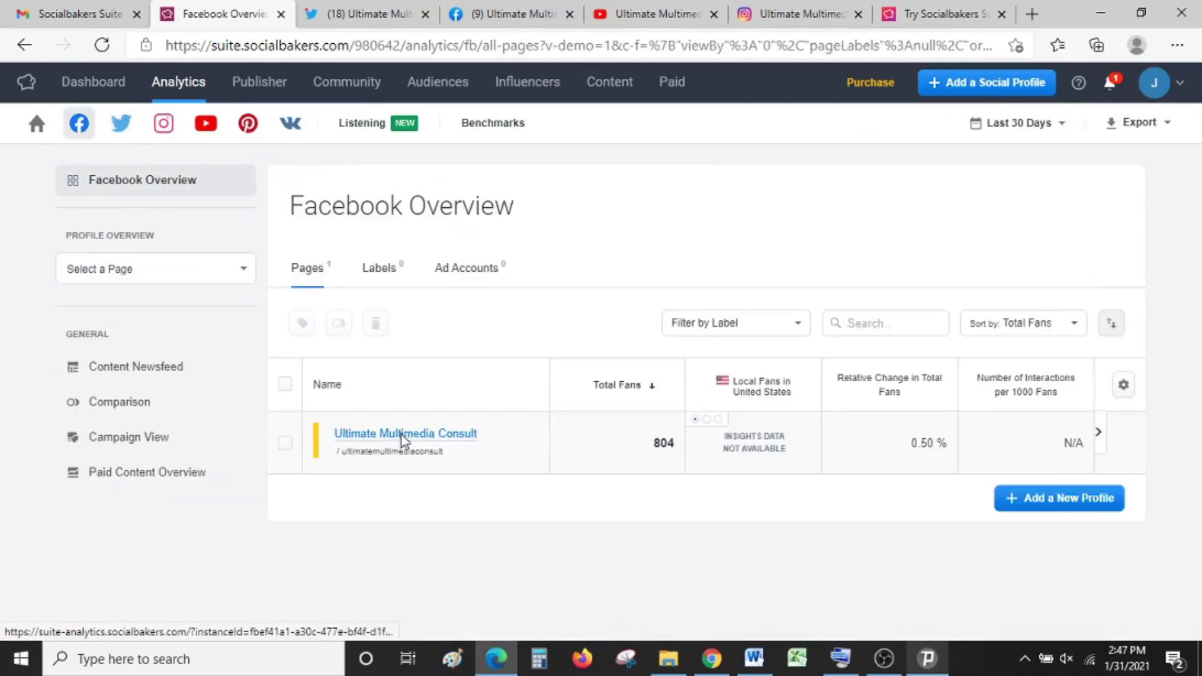
Step: Open the Ultimate Multimedia Consult Facebook page and scroll its Engagement Overview, still showing N/A
click(404, 438)
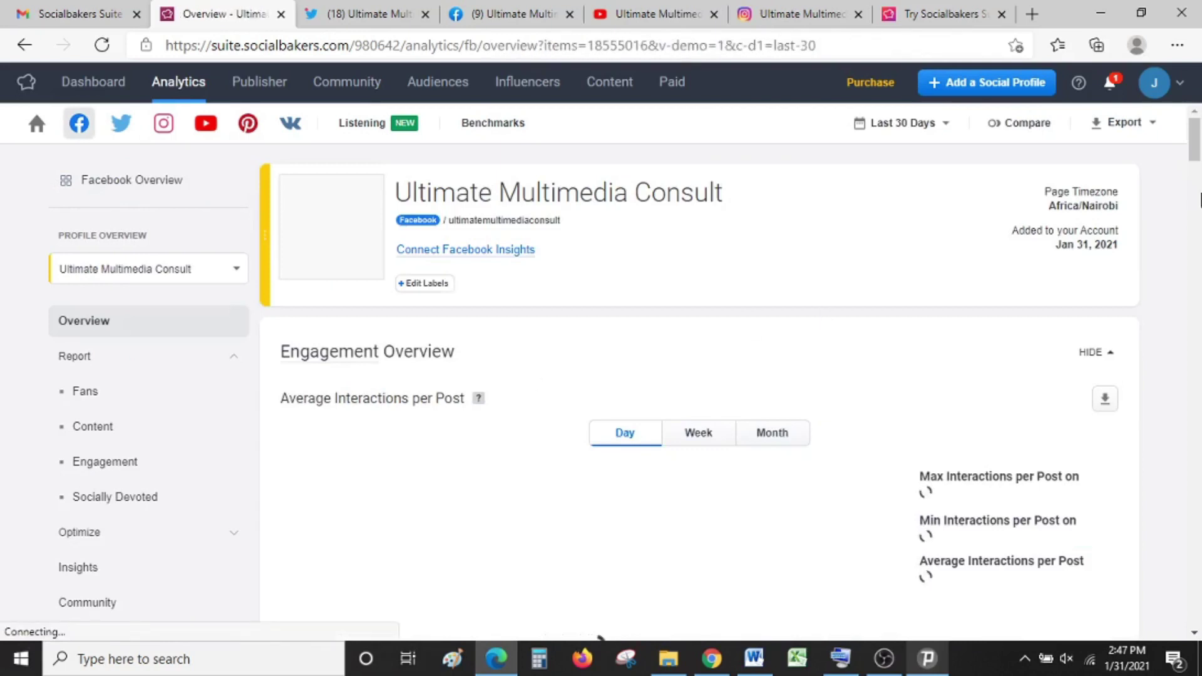
scroll(1196, 156, down, 2)
scroll(1196, 156, down, 4)
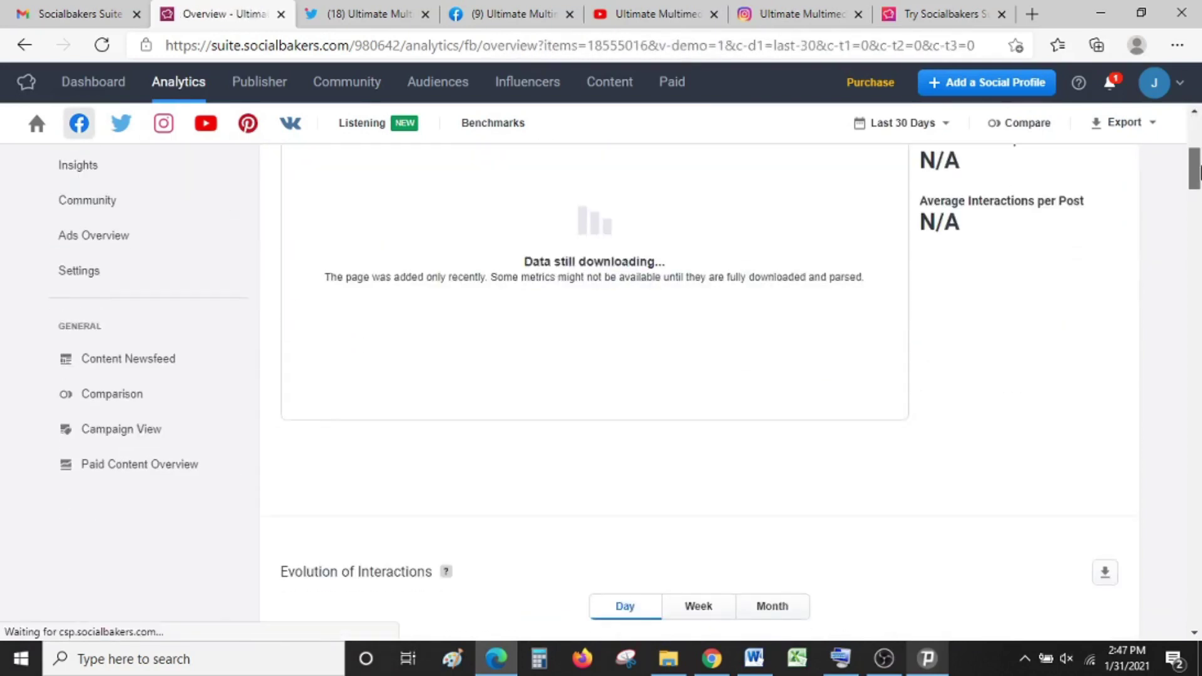
scroll(751, 250, up, 2)
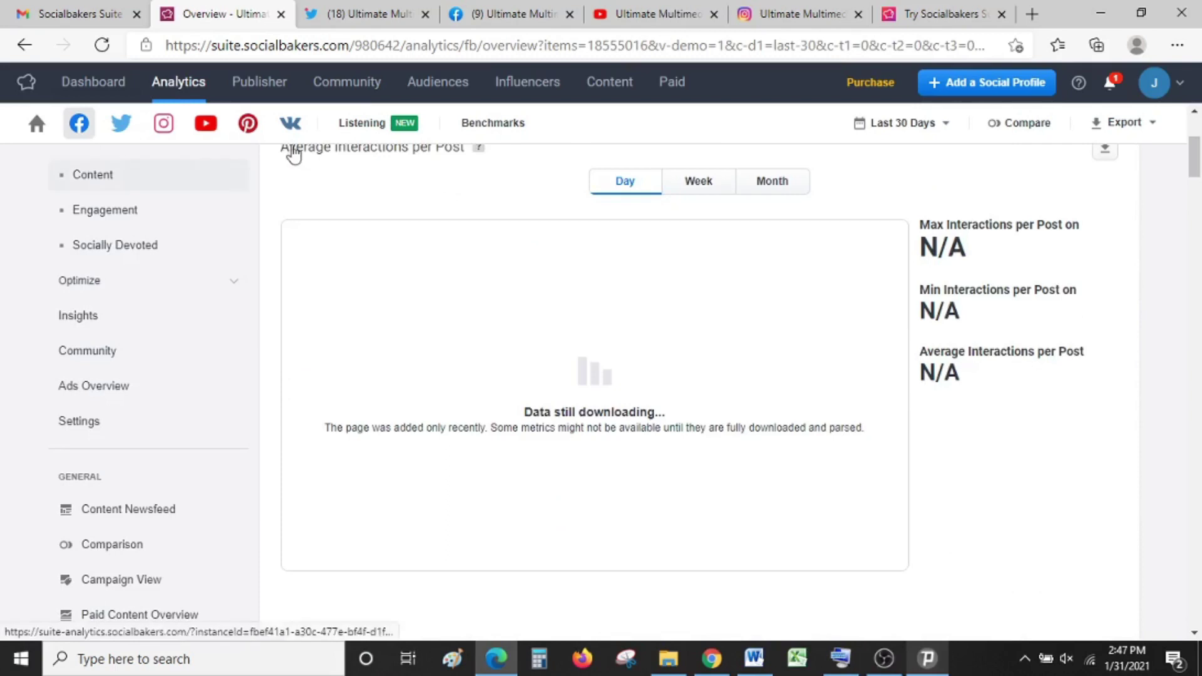
scroll(1196, 162, up, 3)
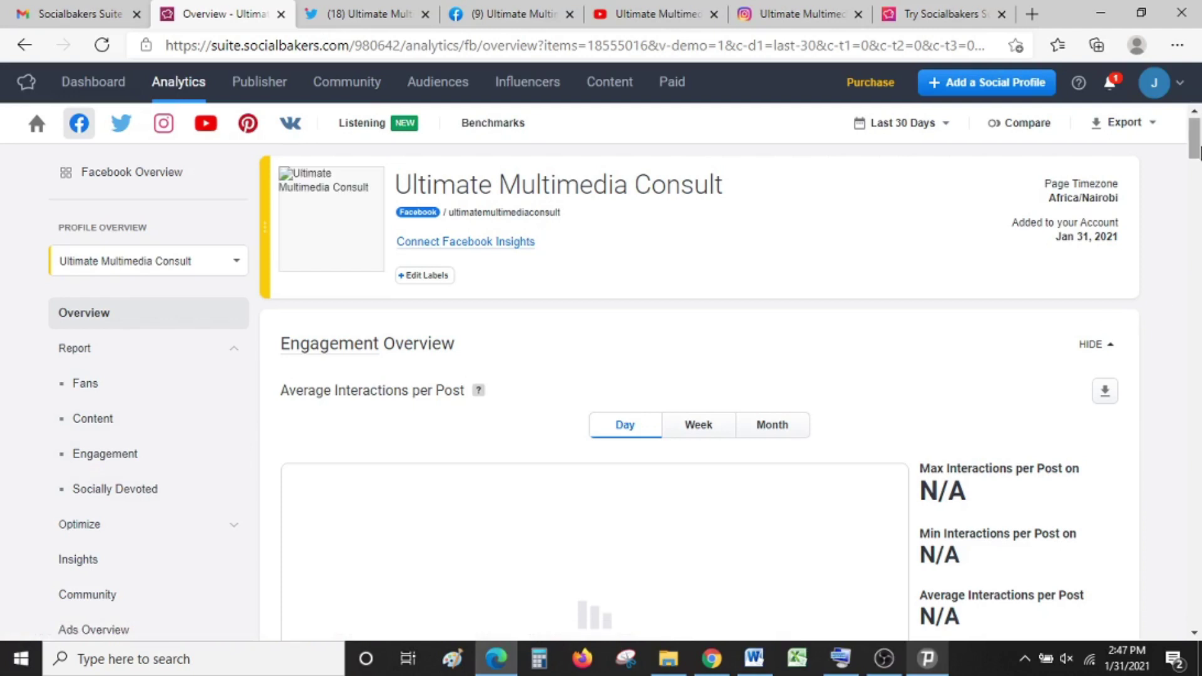
drag(1198, 153, 1198, 153)
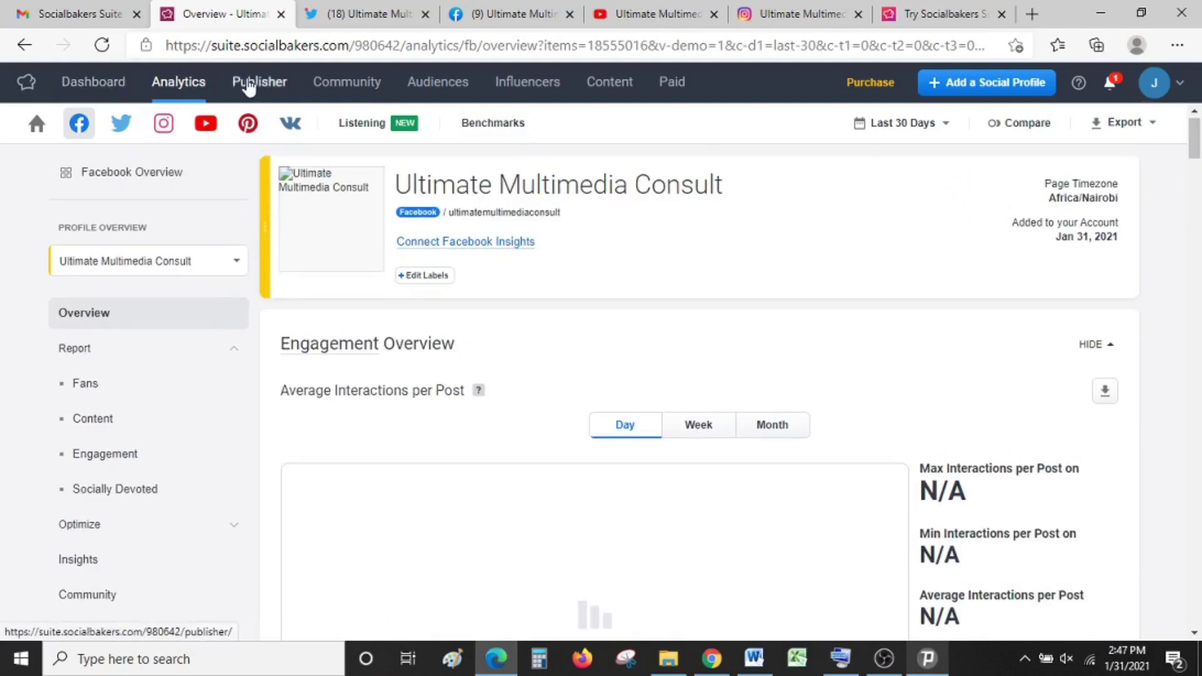
Step: Open the Publisher calendar for January 25–31, 2021, scrolled to the top
click(248, 85)
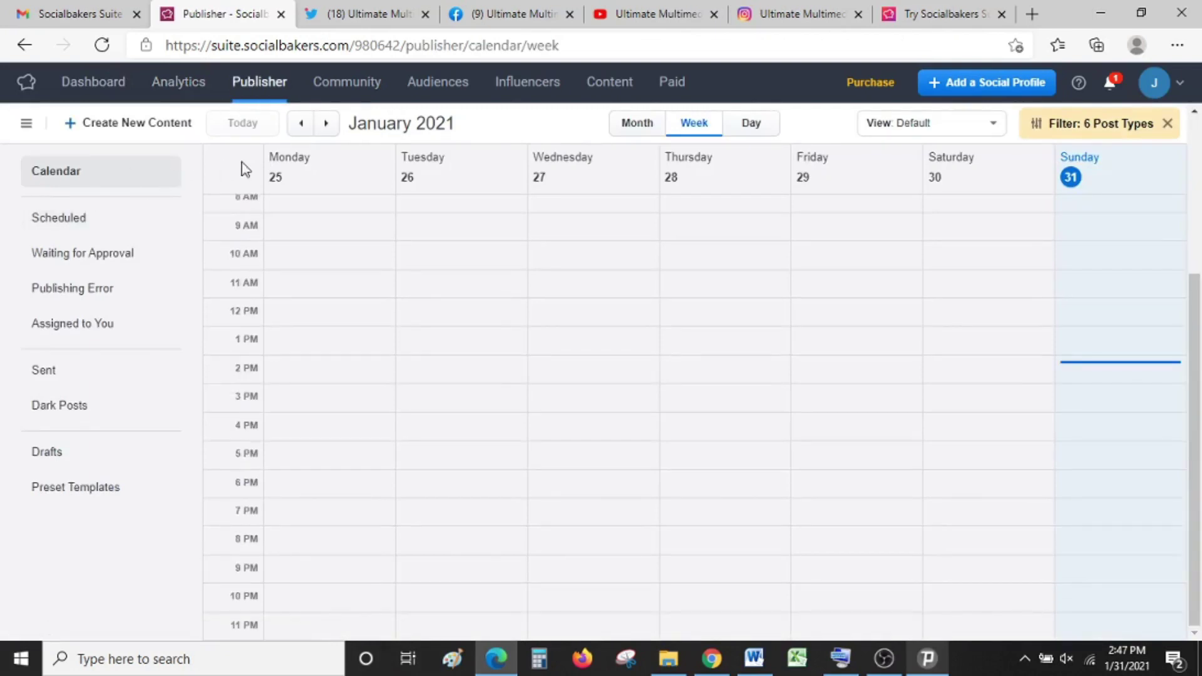
scroll(1200, 175, up, 4)
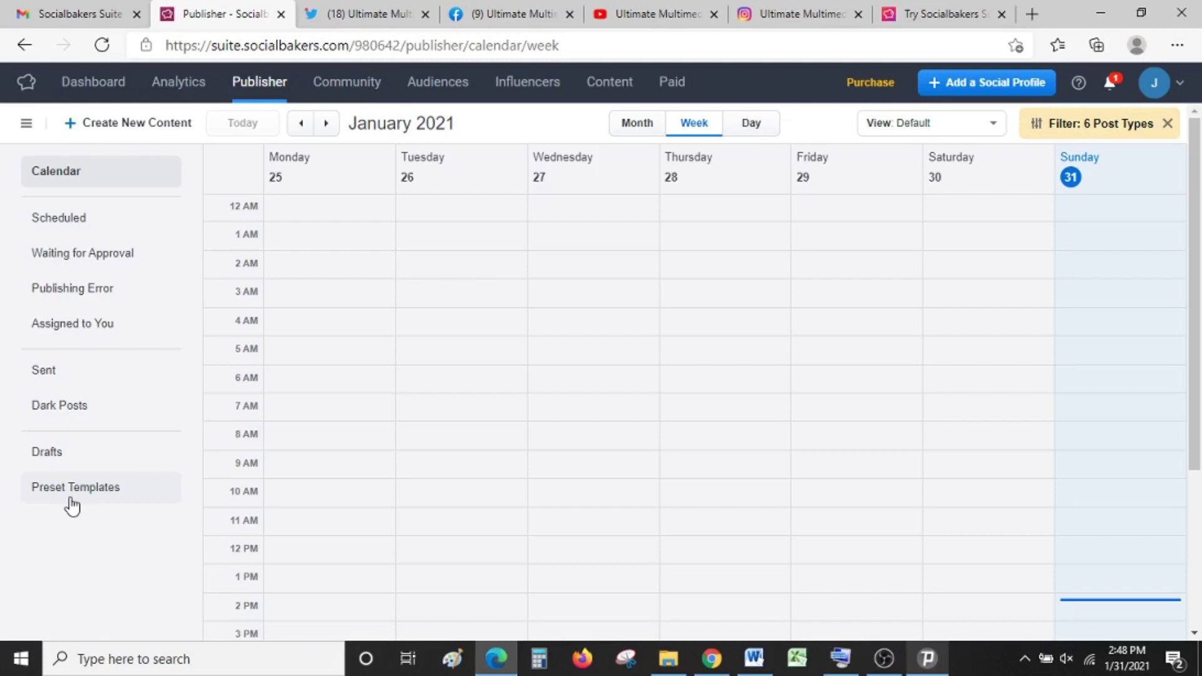
Step: List Scheduled posts filtered to Facebook only, showing none scheduled
click(114, 217)
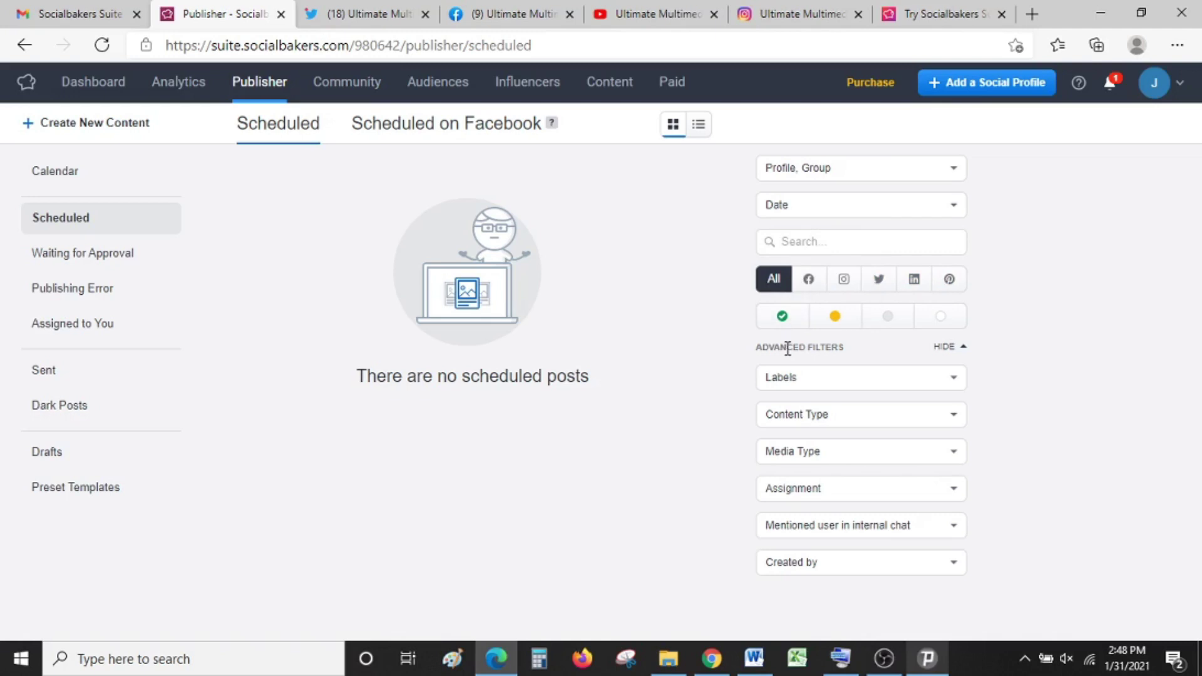
click(810, 280)
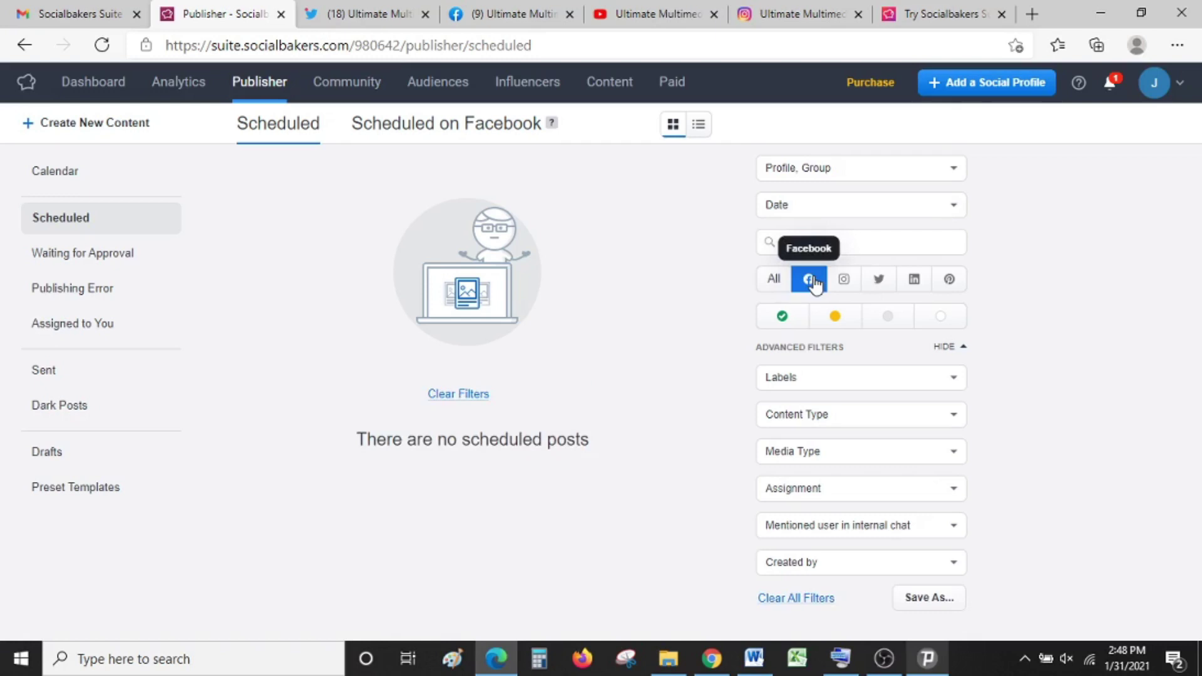